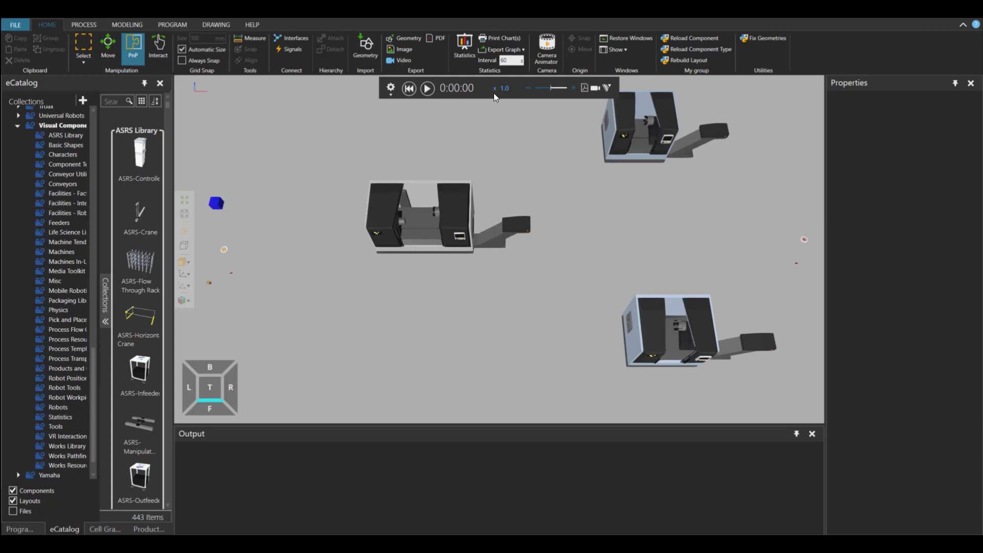
- Start playing the turning-machine demo layout's simulation
{"action": "left_click", "coordinate": [428, 88]}
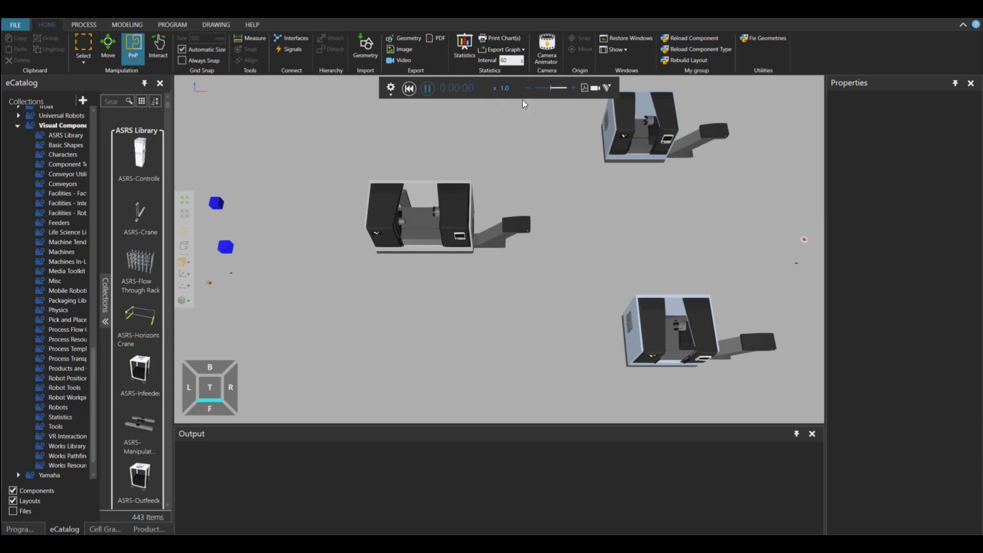
- Speed up the demo simulation, then clear the whole layout with Ctrl+N
{"action": "left_click", "coordinate": [573, 88]}
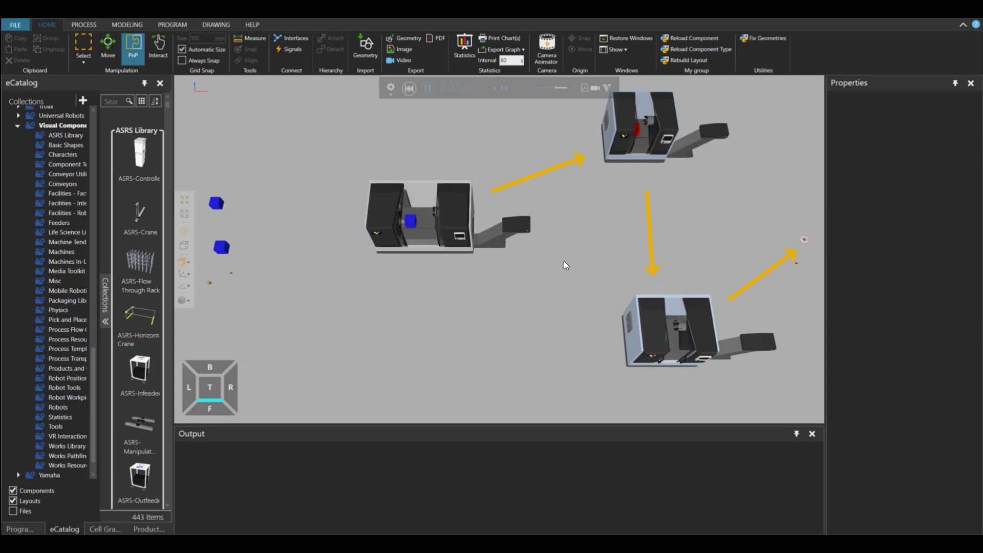
{"action": "key", "text": "ctrl+n"}
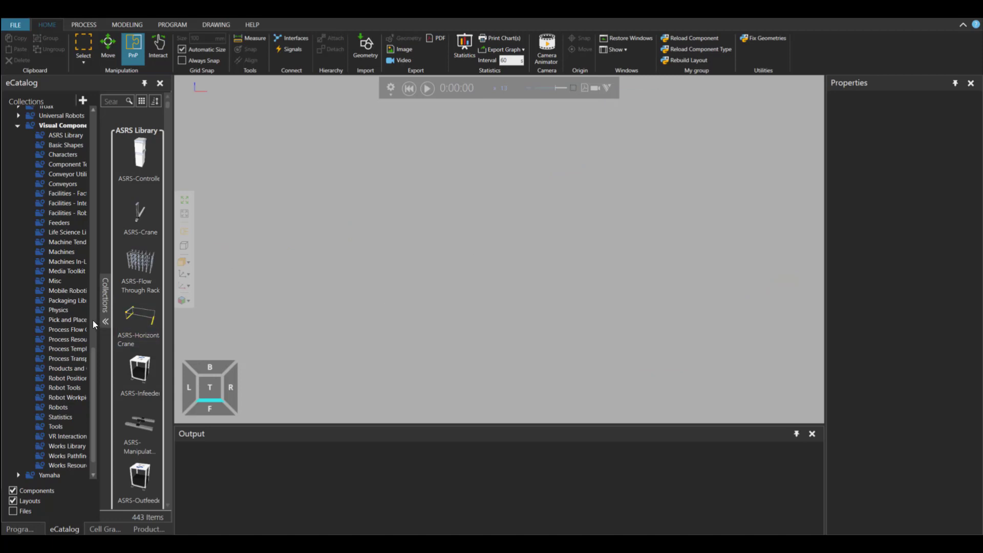
- Place a Feeder Process and a Sink Process from Process Flow into the layout
{"action": "left_click", "coordinate": [82, 329]}
{"action": "left_click_drag", "start_coordinate": [142, 185], "coordinate": [265, 226]}
{"action": "left_click_drag", "start_coordinate": [141, 351], "coordinate": [736, 221]}
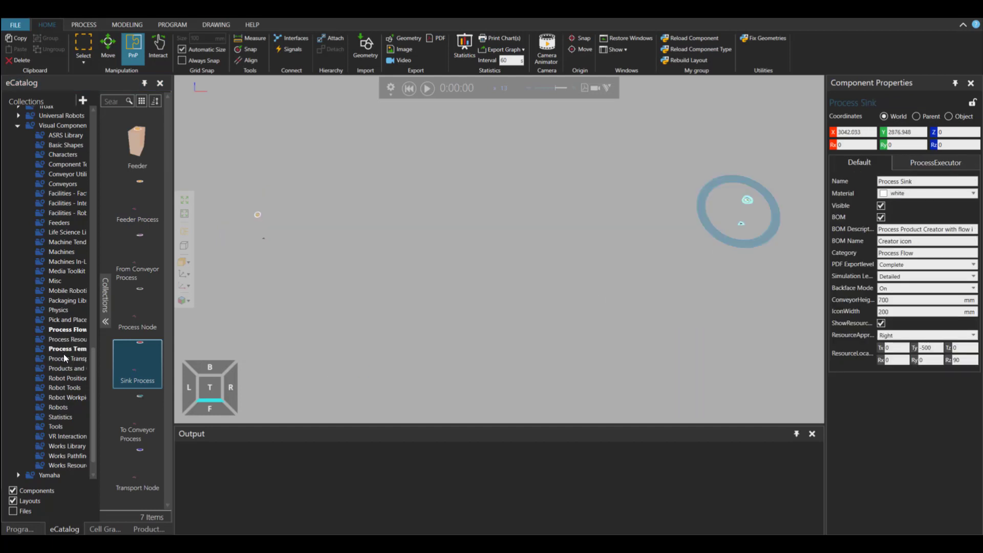
- Add a Cube and a Cylinder from Products and Materials to the layout
{"action": "left_click", "coordinate": [66, 369]}
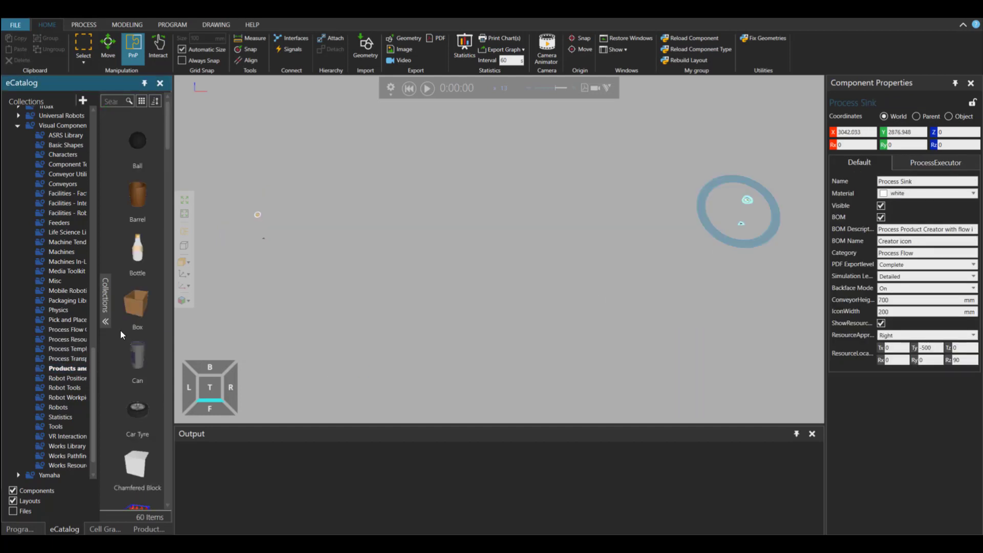
{"action": "scroll", "coordinate": [137, 377], "scroll_direction": "down", "scroll_amount": 5}
{"action": "left_click_drag", "start_coordinate": [128, 324], "coordinate": [256, 187]}
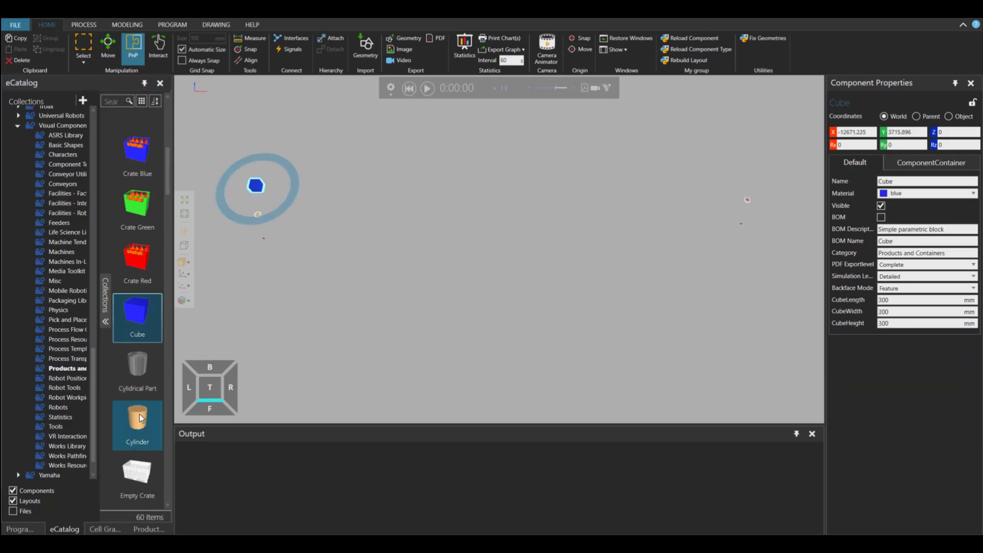
{"action": "left_click_drag", "start_coordinate": [139, 414], "coordinate": [247, 262]}
- Place a Medium Turning Machine and a Small Turning Machine at the top right
{"action": "left_click", "coordinate": [69, 349]}
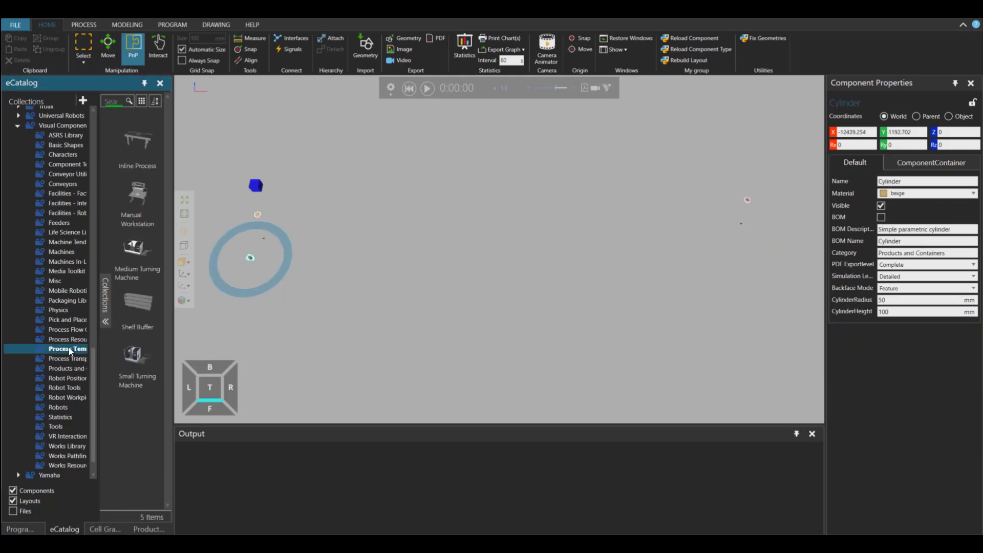
{"action": "left_click_drag", "start_coordinate": [147, 266], "coordinate": [406, 228]}
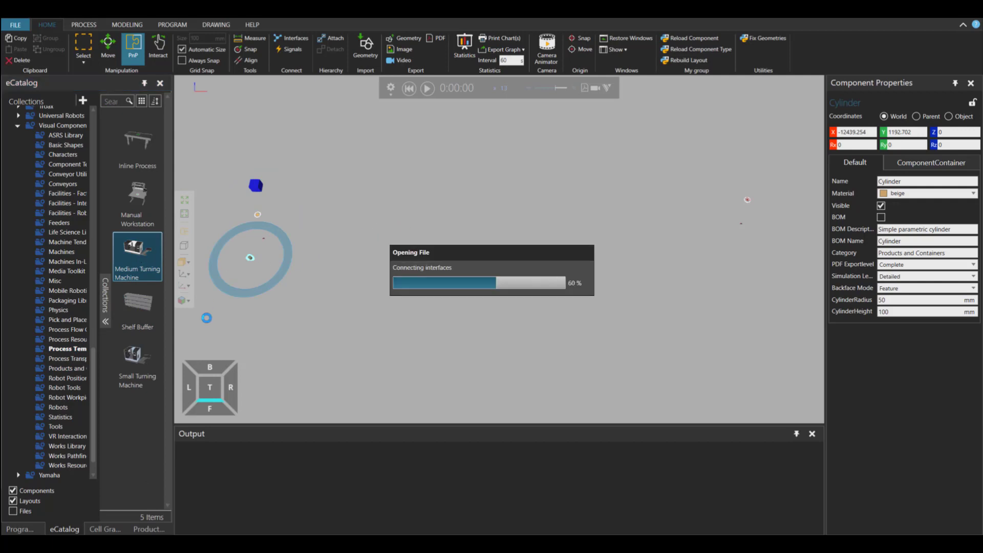
{"action": "left_click_drag", "start_coordinate": [133, 360], "coordinate": [612, 168]}
{"action": "left_click_drag", "start_coordinate": [638, 129], "coordinate": [638, 129]}
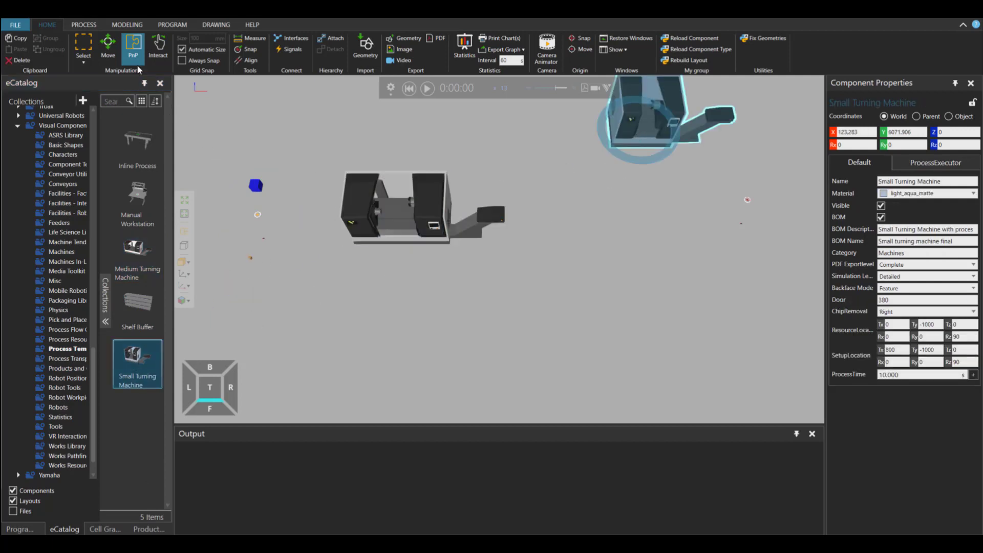
- On the PROCESS tab, add Flow Group #2 with a new product type
{"action": "left_click", "coordinate": [86, 29]}
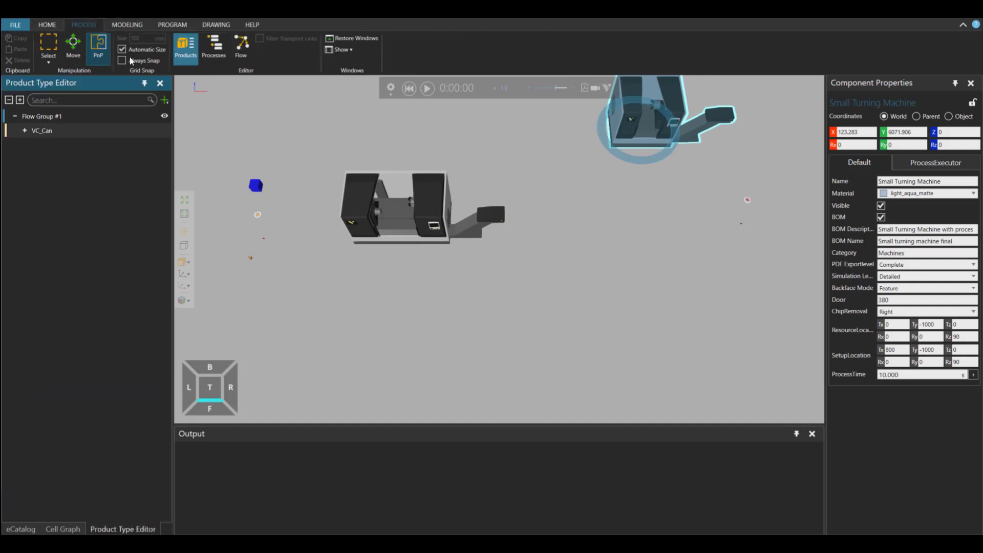
{"action": "left_click", "coordinate": [165, 100]}
{"action": "left_click", "coordinate": [188, 127]}
{"action": "left_click", "coordinate": [184, 114]}
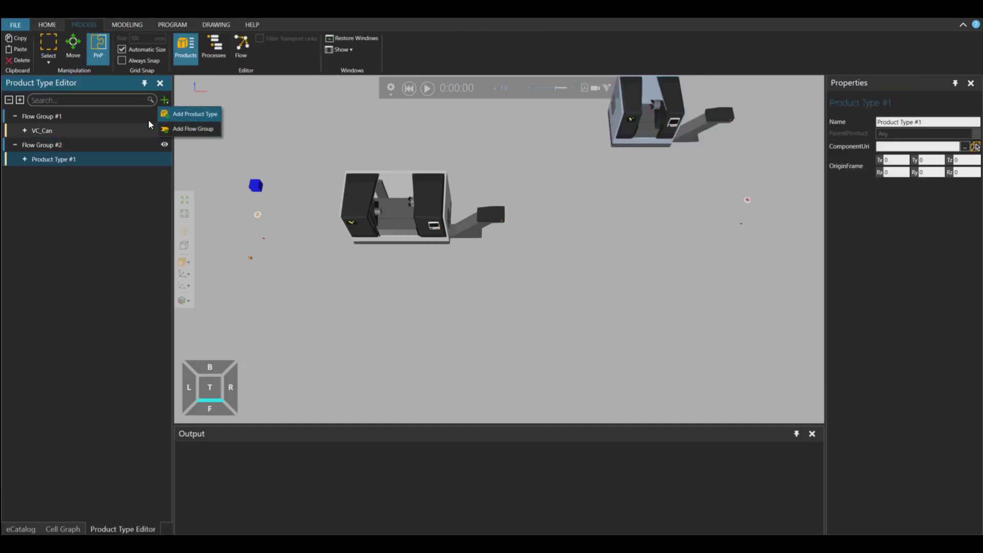
{"action": "left_click", "coordinate": [77, 128]}
- Rename product type VC_Can to 'Cube' and link it to the cube part
{"action": "left_click", "coordinate": [907, 121]}
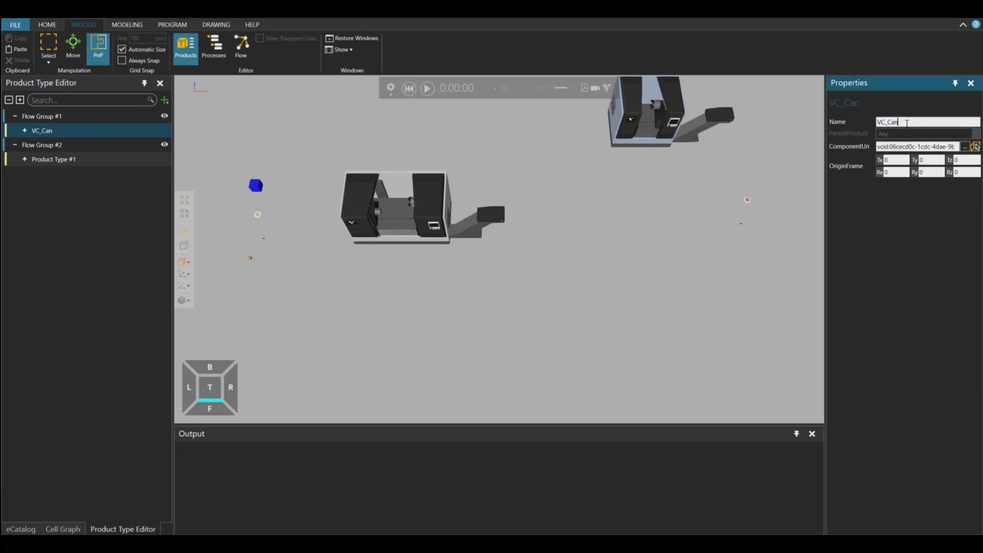
{"action": "double_click", "coordinate": [906, 122]}
{"action": "type", "text": "Cube"}
{"action": "key", "text": "Return"}
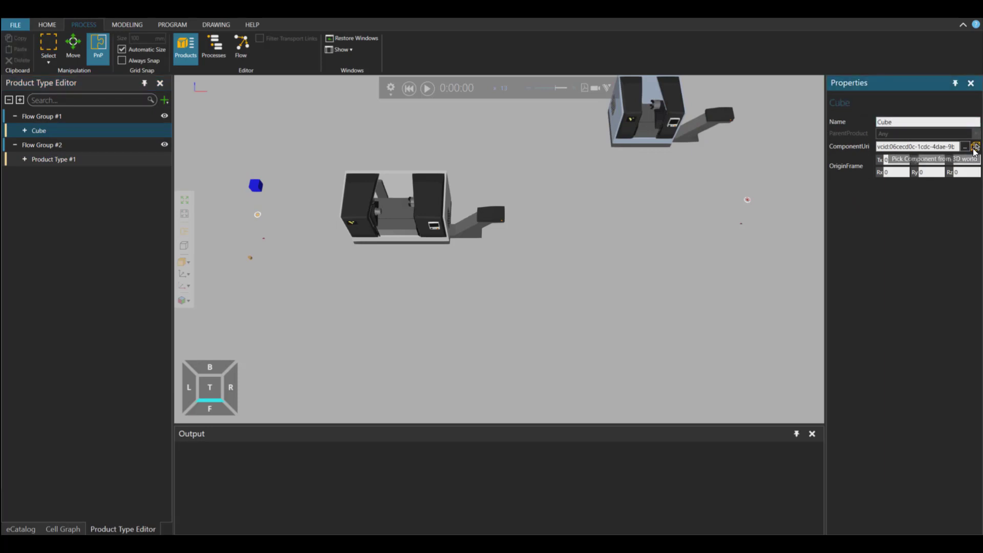
{"action": "left_click", "coordinate": [975, 147]}
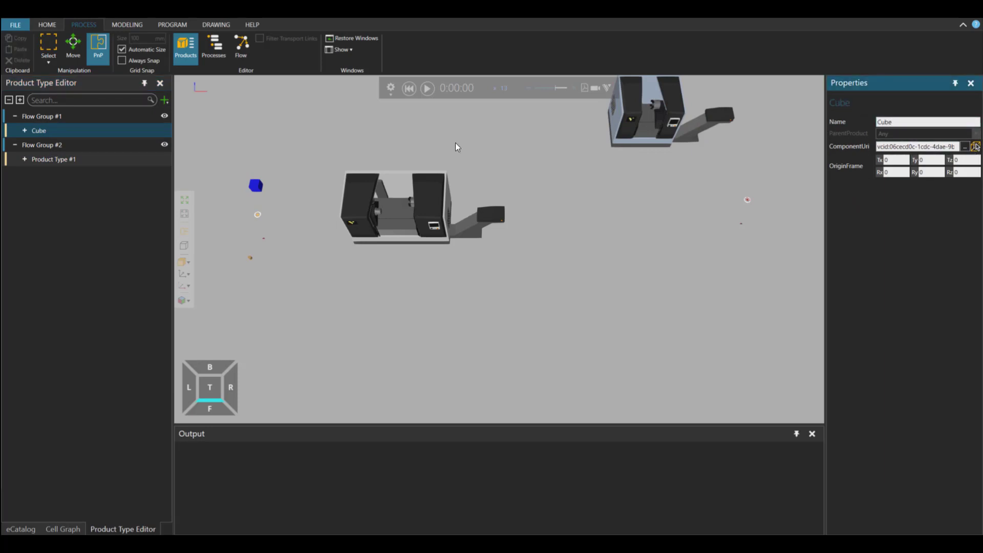
- Rename Product Type #1 in Flow Group #2 to 'Cylinder'
{"action": "left_click", "coordinate": [79, 156]}
{"action": "left_click", "coordinate": [932, 119]}
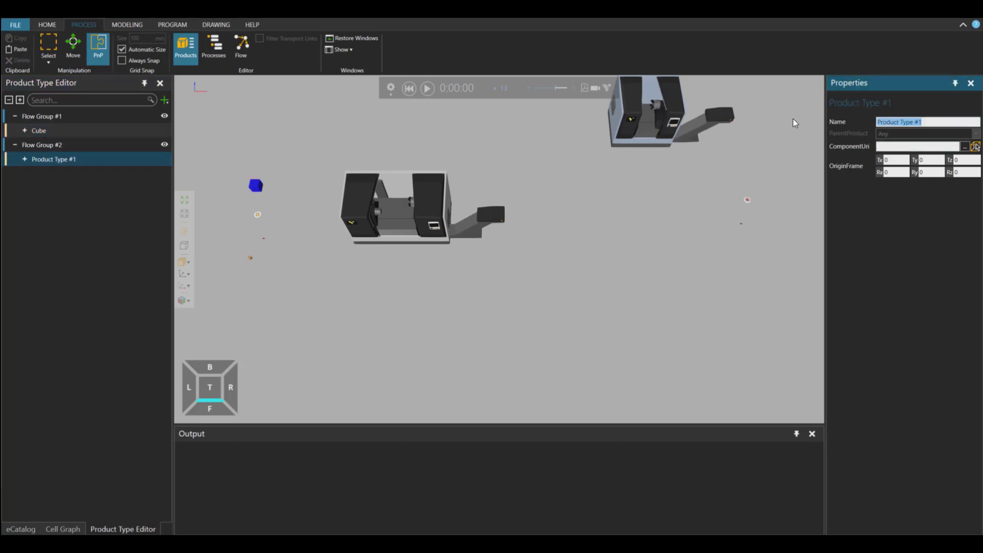
{"action": "type", "text": "Cylinder"}
{"action": "key", "text": "Return"}
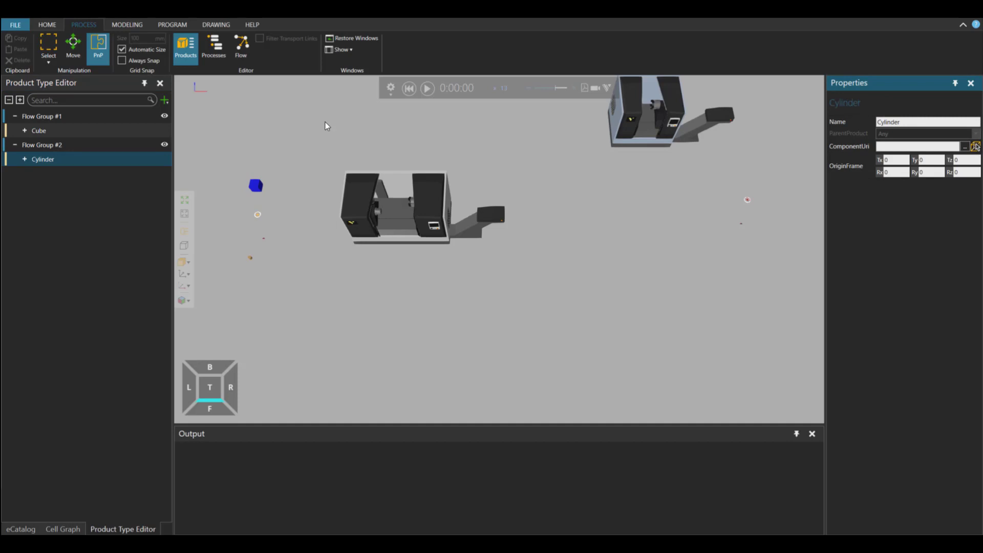
- Link the Cylinder type to the cylinder part and add all its template properties
{"action": "left_click", "coordinate": [248, 261]}
{"action": "left_click", "coordinate": [26, 163]}
{"action": "left_click", "coordinate": [25, 159]}
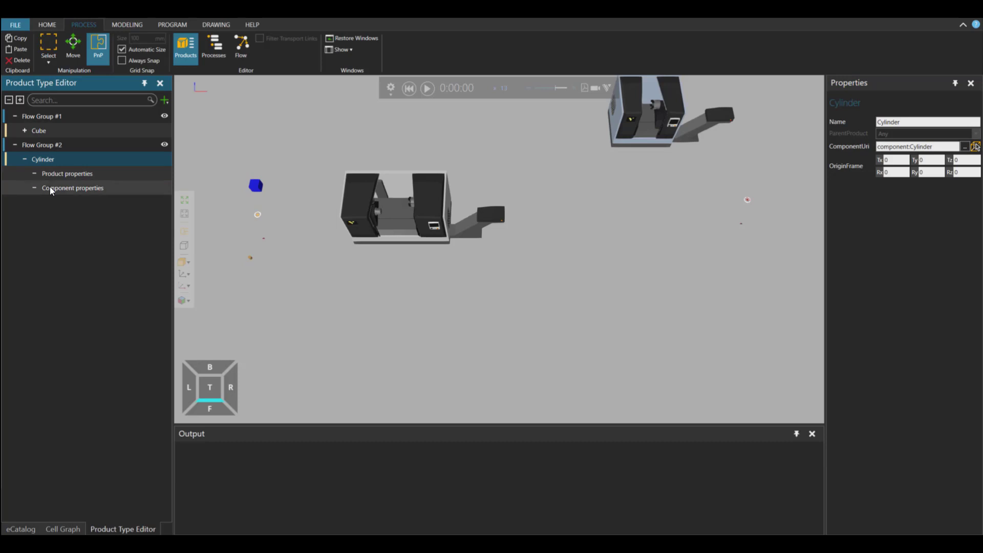
{"action": "right_click", "coordinate": [50, 190]}
{"action": "mouse_move", "coordinate": [164, 247]}
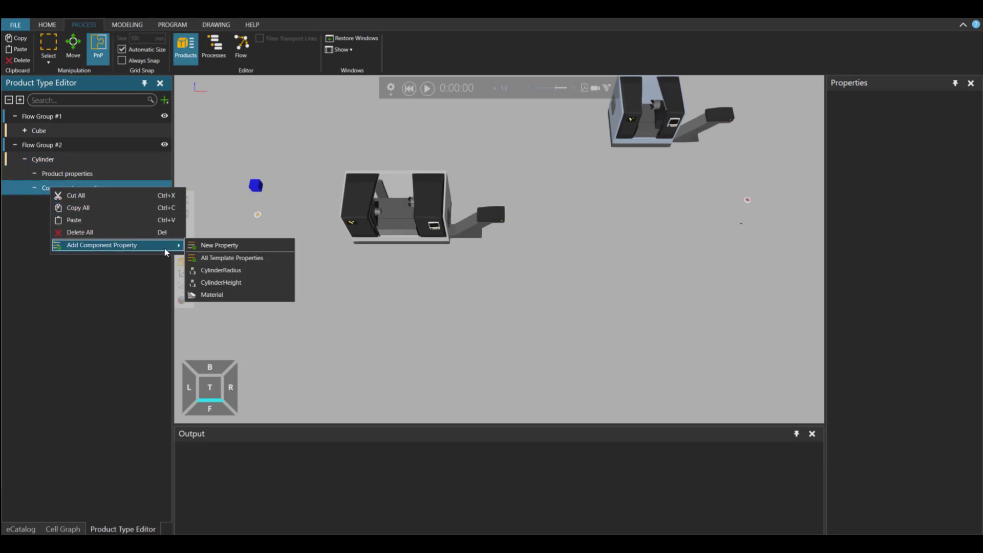
{"action": "left_click", "coordinate": [225, 258]}
- Set CylinderRadius to 200 and CylinderHeight to 200
{"action": "left_click", "coordinate": [96, 203]}
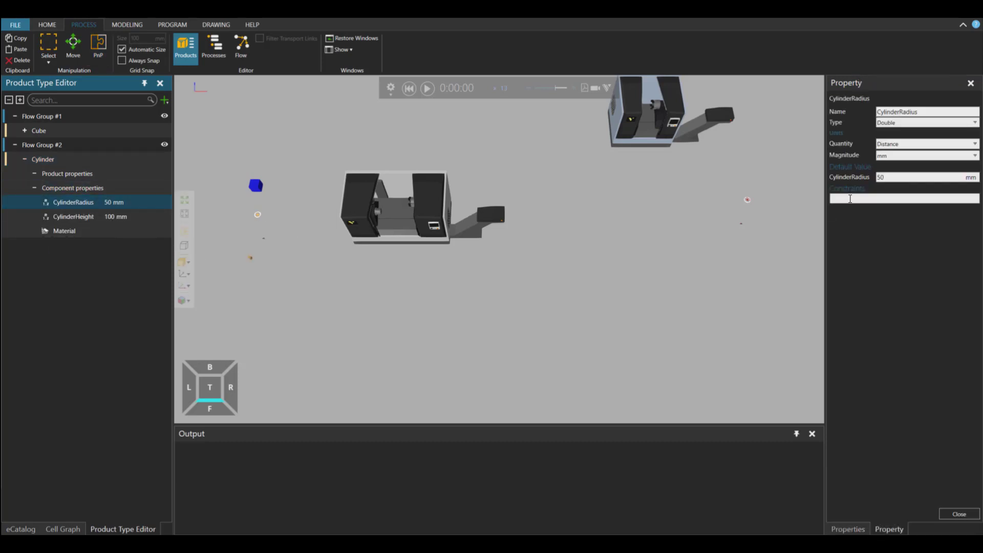
{"action": "left_click", "coordinate": [893, 177]}
{"action": "type", "text": "200"}
{"action": "key", "text": "Return"}
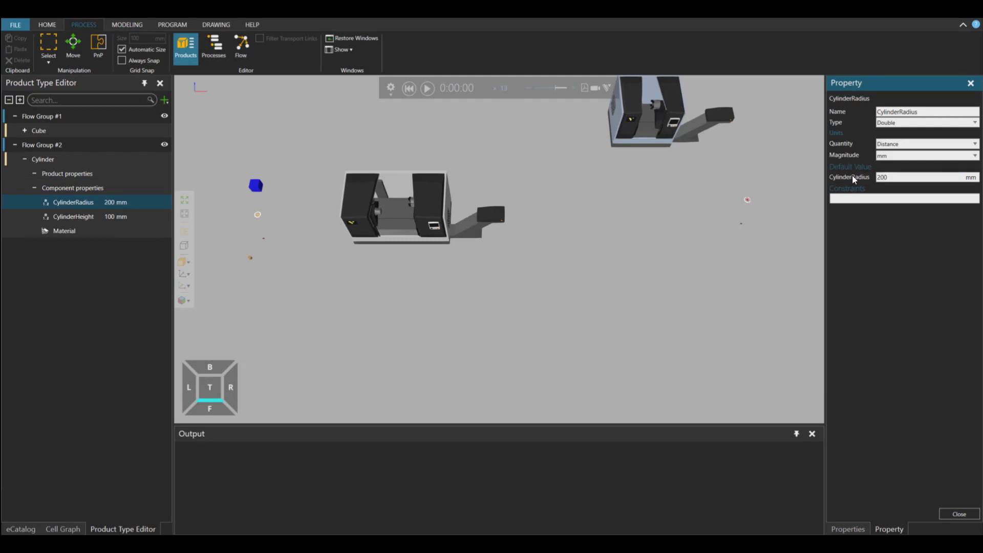
{"action": "left_click", "coordinate": [113, 212]}
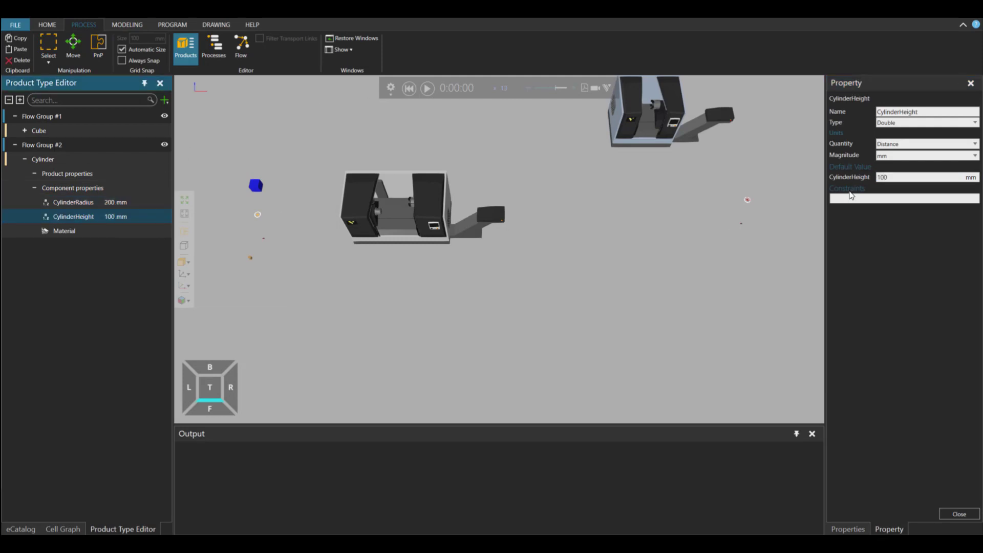
{"action": "left_click", "coordinate": [887, 176]}
{"action": "type", "text": "200"}
{"action": "key", "text": "Return"}
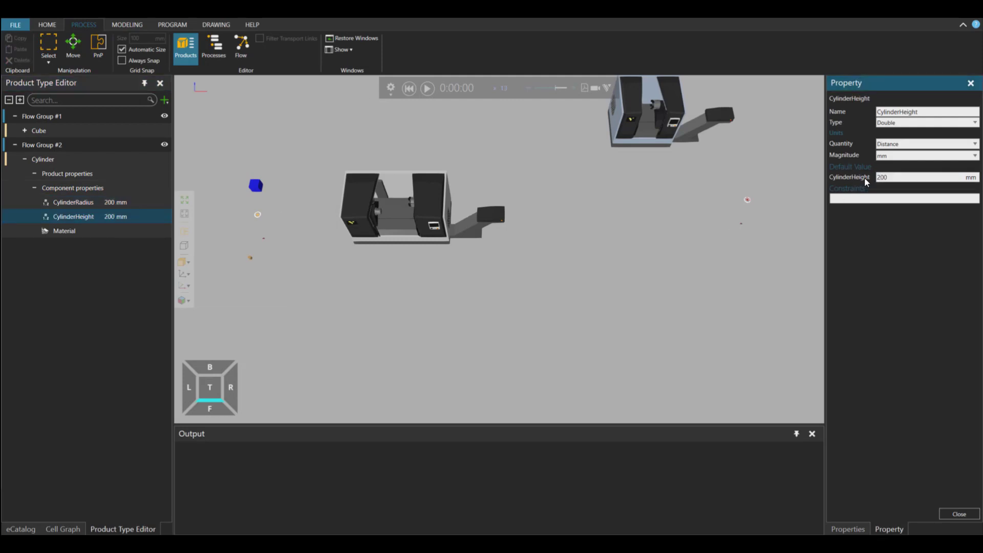
- Switch the product feeder to Batch mode with Cube and Cylinder rows
{"action": "left_click", "coordinate": [45, 25]}
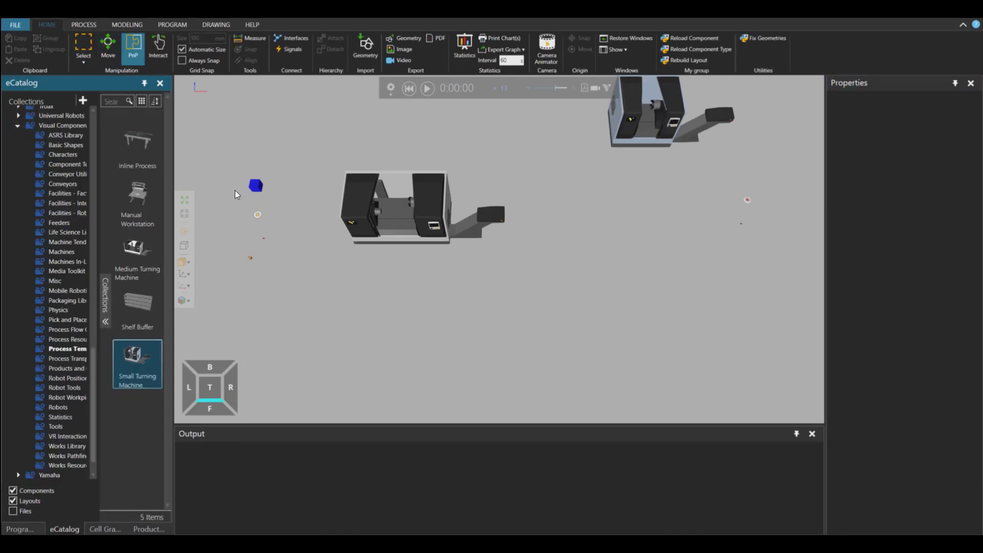
{"action": "left_click", "coordinate": [258, 216]}
{"action": "left_click", "coordinate": [905, 182]}
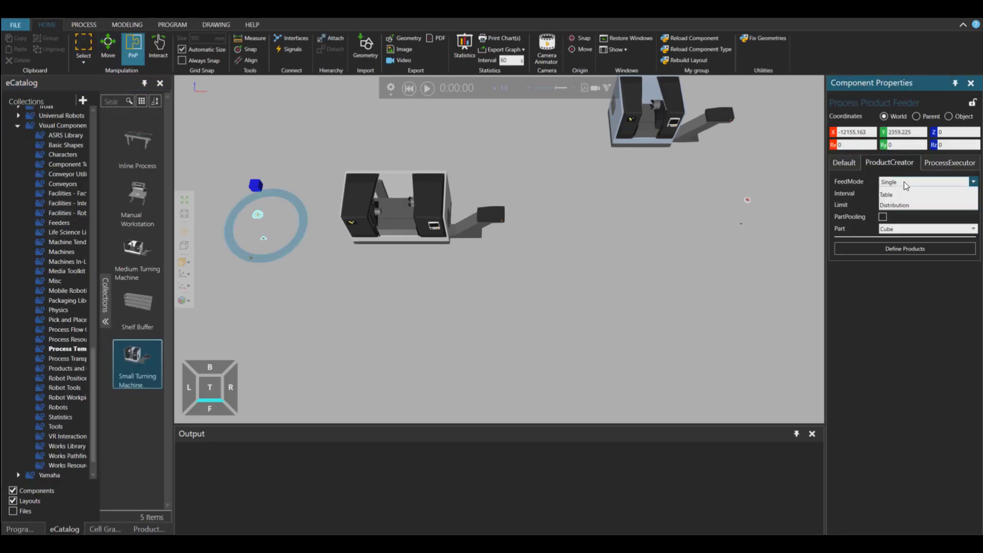
{"action": "left_click", "coordinate": [901, 204]}
{"action": "left_click", "coordinate": [882, 242]}
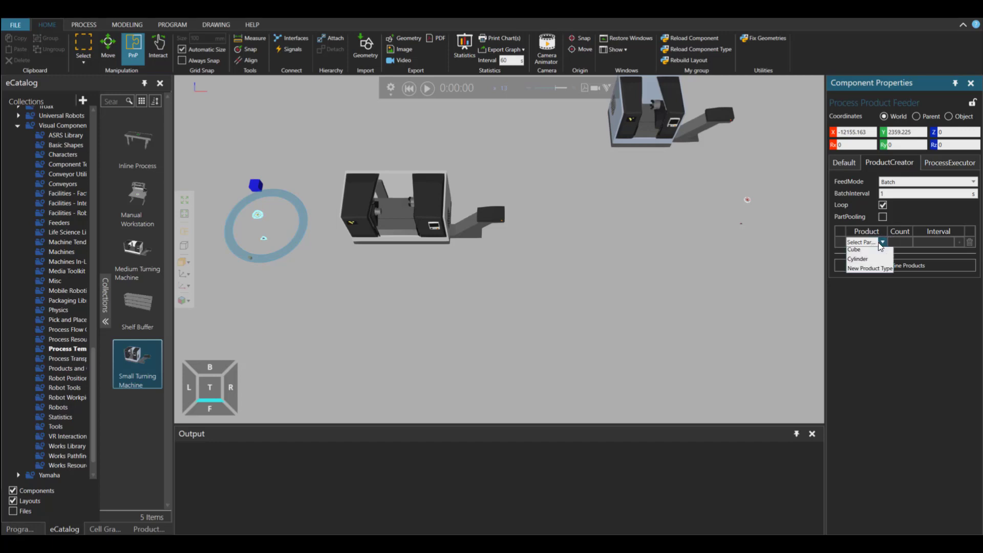
{"action": "left_click", "coordinate": [870, 253]}
{"action": "left_click", "coordinate": [882, 253]}
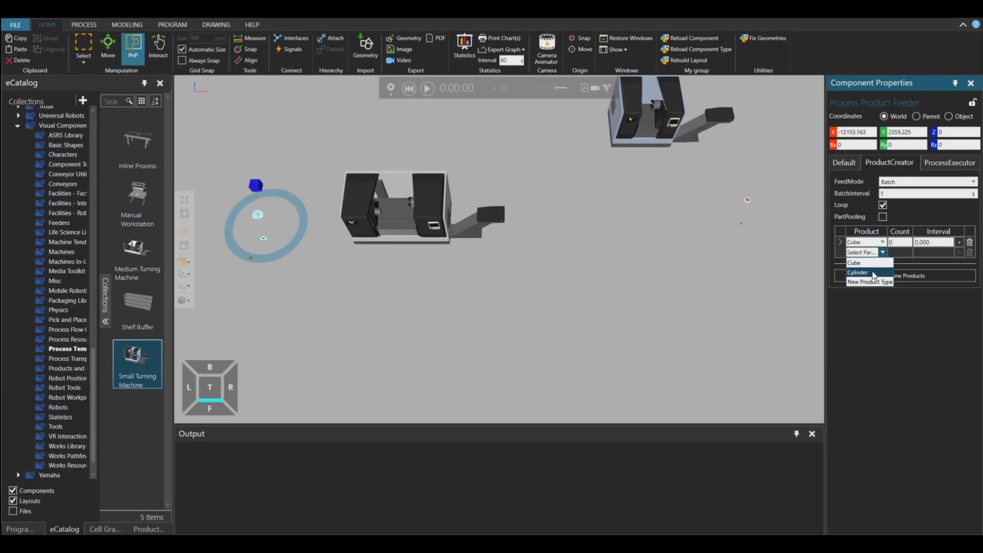
{"action": "left_click", "coordinate": [858, 272]}
- Set batch counts to 2 Cube and 3 Cylinder, 5 s intervals, then Define Products
{"action": "left_click", "coordinate": [894, 242]}
{"action": "type", "text": "2"}
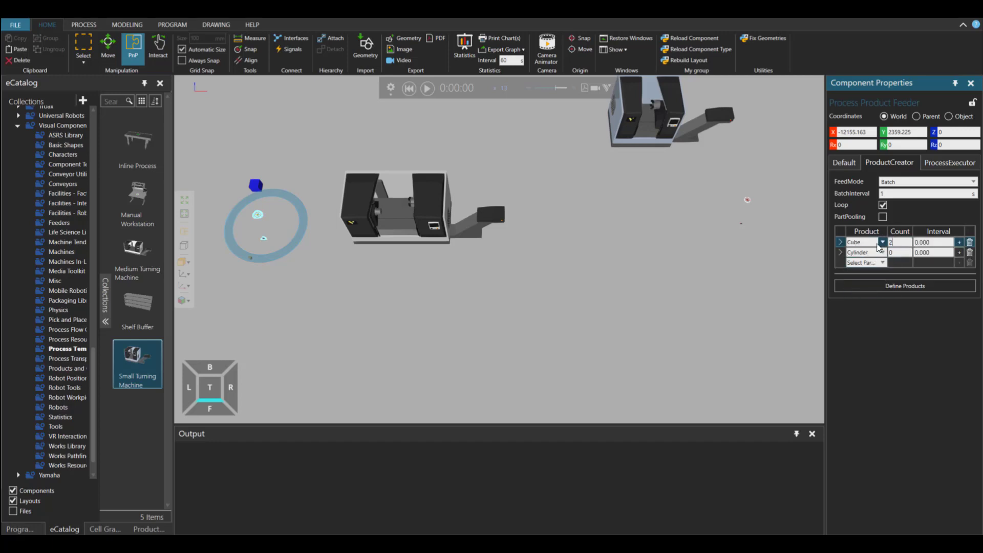
{"action": "key", "text": "Return"}
{"action": "type", "text": "3"}
{"action": "left_click", "coordinate": [926, 242]}
{"action": "type", "text": "5"}
{"action": "key", "text": "Return"}
{"action": "type", "text": "5"}
{"action": "left_click", "coordinate": [924, 286]}
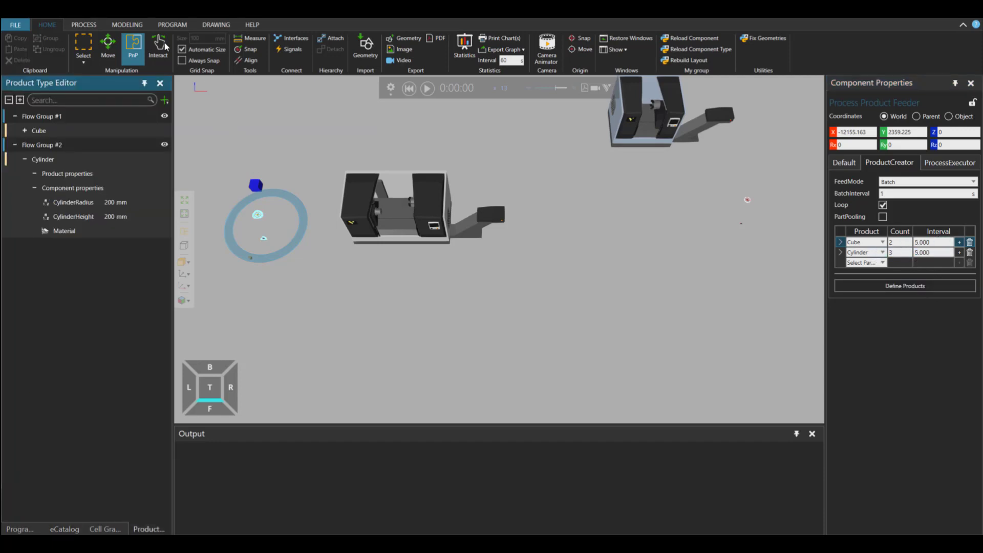
- Show process labels and open the small turning machine's process editor
{"action": "left_click", "coordinate": [82, 25]}
{"action": "left_click", "coordinate": [213, 46]}
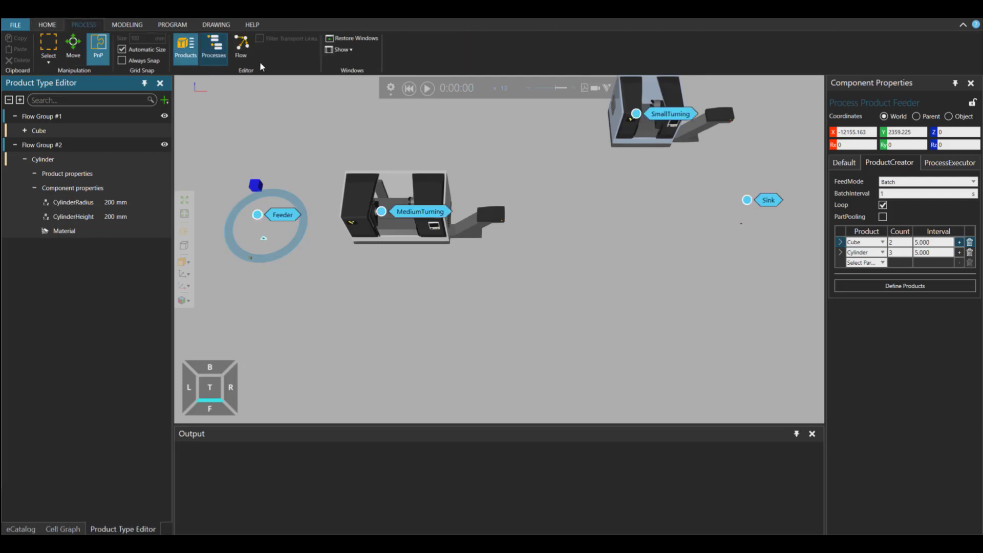
{"action": "left_click", "coordinate": [668, 114]}
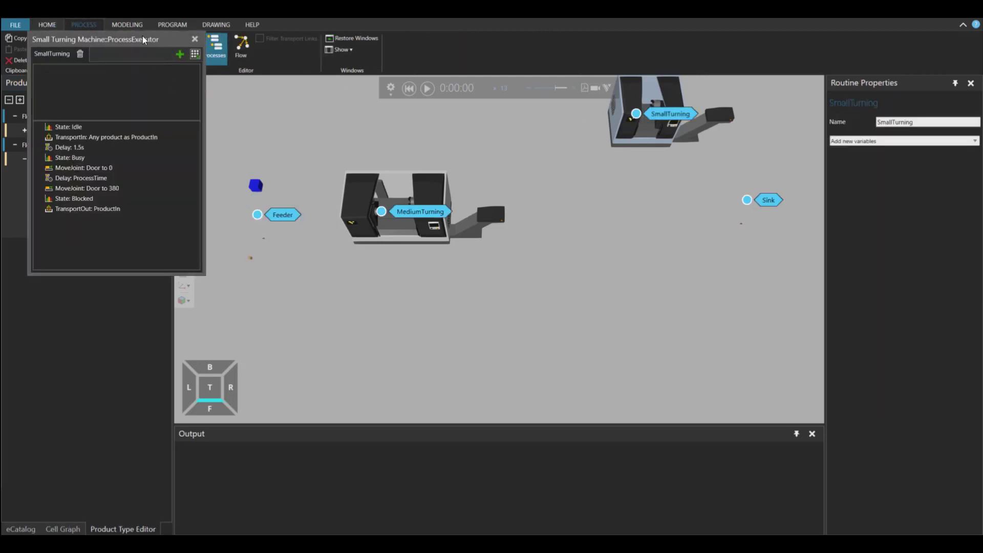
{"action": "left_click_drag", "start_coordinate": [142, 36], "coordinate": [481, 125]}
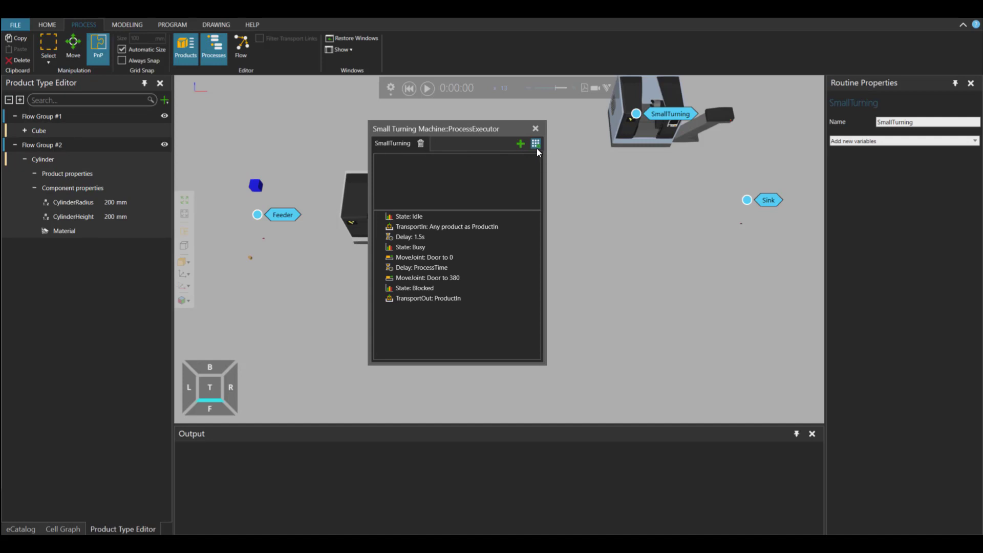
- Add a ReserveProduct step named Cube accepting only Flow Group #1, not all products
{"action": "left_click", "coordinate": [536, 143]}
{"action": "left_click", "coordinate": [561, 184]}
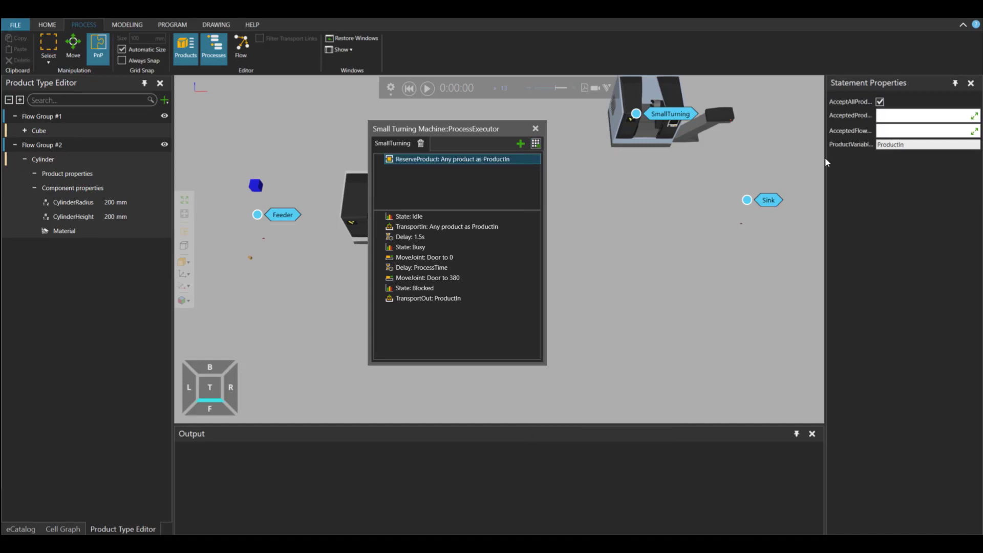
{"action": "left_click", "coordinate": [879, 101]}
{"action": "left_click", "coordinate": [847, 149]}
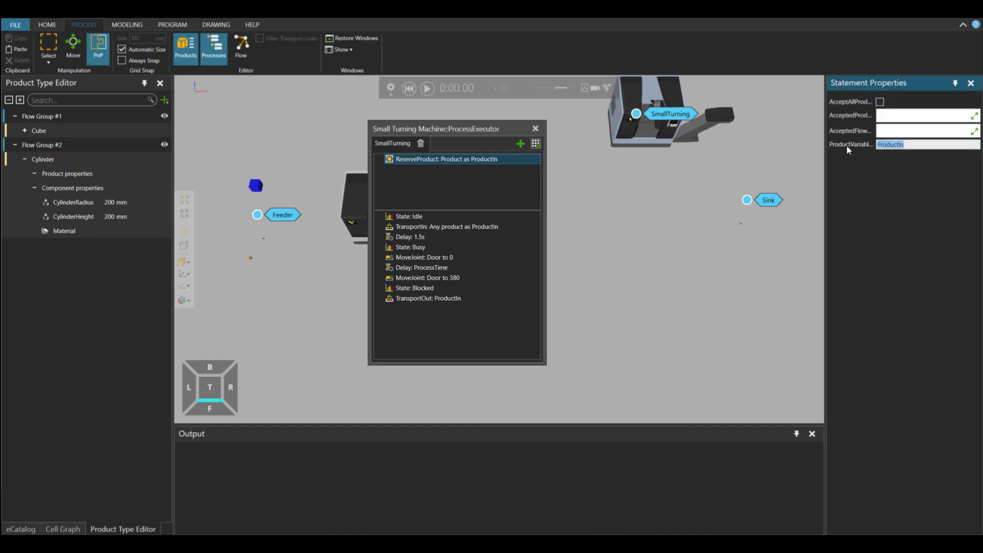
{"action": "type", "text": "Cube"}
{"action": "key", "text": "Return"}
{"action": "left_click", "coordinate": [974, 130]}
{"action": "left_click", "coordinate": [963, 133]}
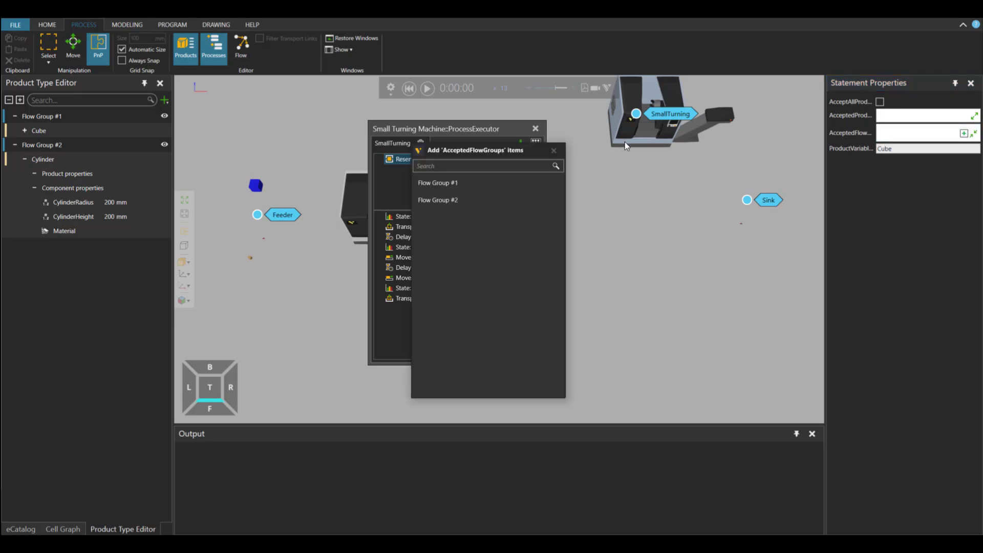
{"action": "left_click", "coordinate": [499, 180]}
{"action": "left_click", "coordinate": [554, 150]}
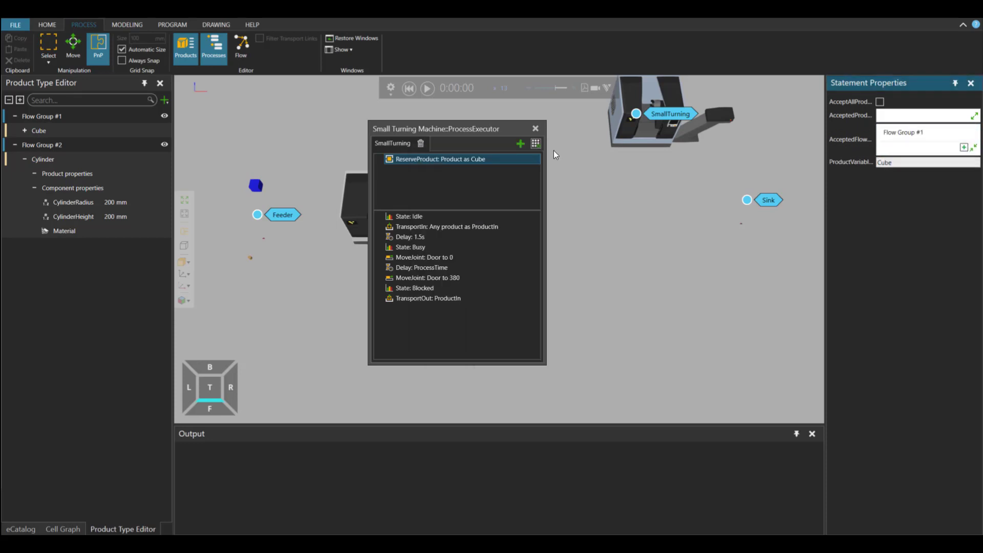
{"action": "left_click", "coordinate": [483, 225]}
- Set TransportIn's reserved product to Cube
{"action": "left_click", "coordinate": [889, 113]}
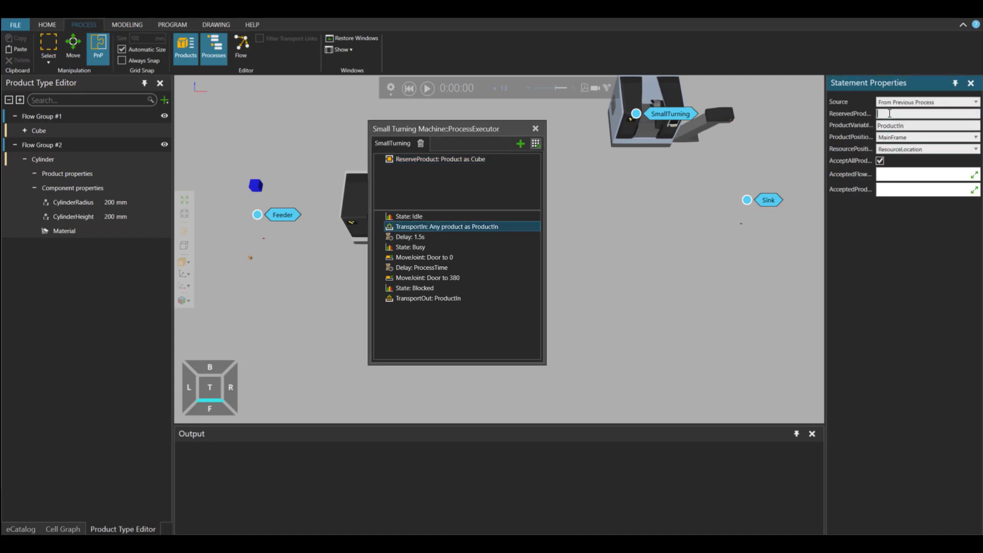
{"action": "type", "text": "Cube"}
{"action": "key", "text": "Return"}
- Add a red SetNodeMaterial step and place it below the 1.5 s delay
{"action": "left_click", "coordinate": [535, 145]}
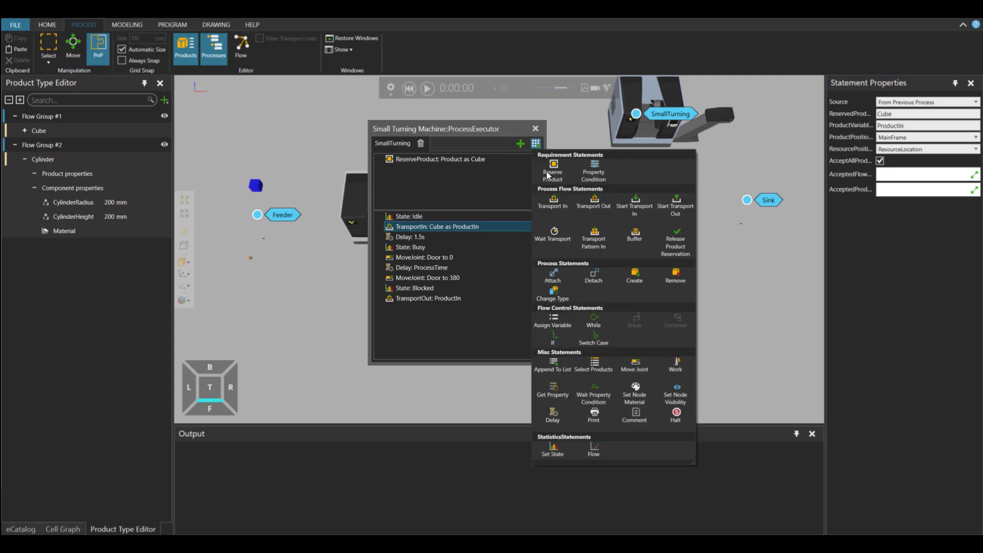
{"action": "left_click", "coordinate": [635, 389]}
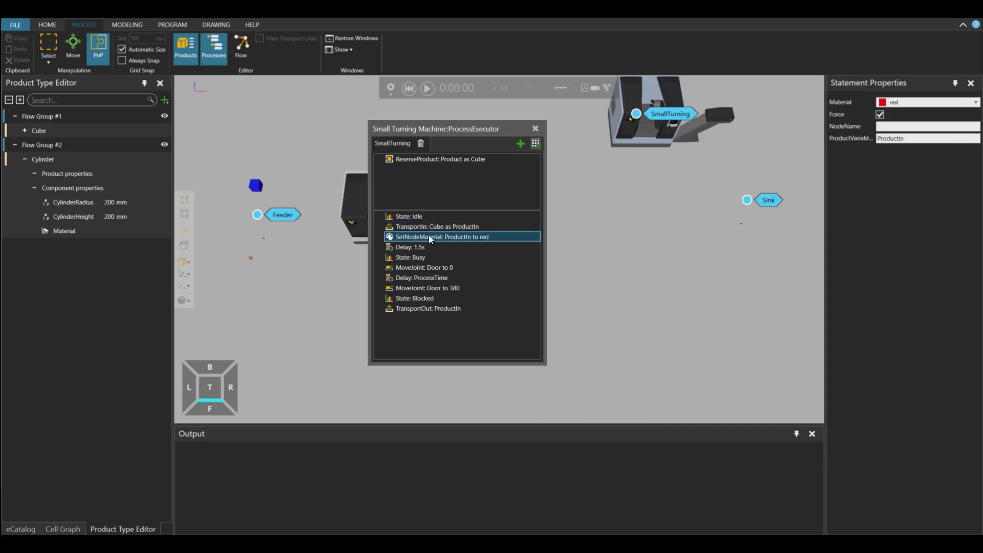
{"action": "left_click_drag", "start_coordinate": [430, 236], "coordinate": [428, 247]}
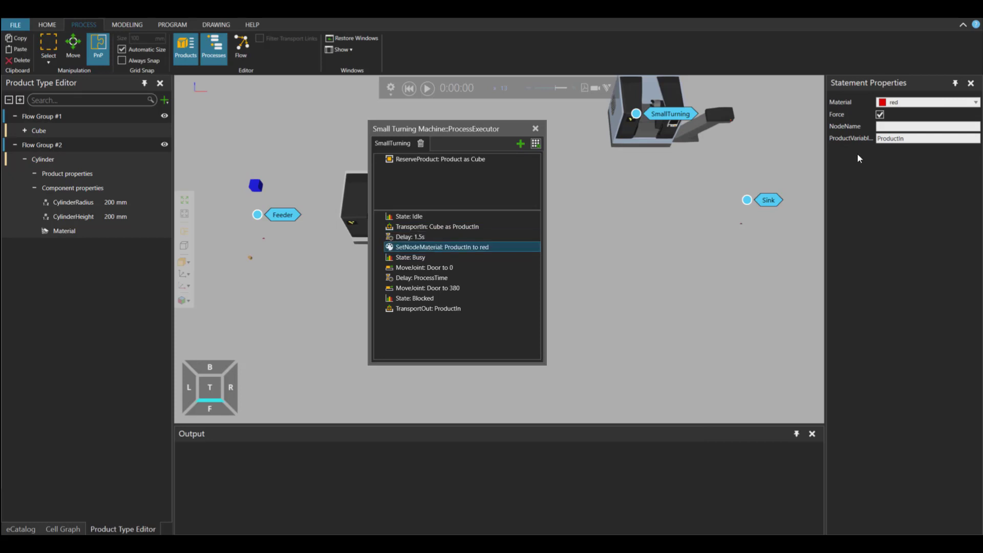
- Copy all ten routine steps and paste them into a new Process #1
{"action": "left_click", "coordinate": [432, 215]}
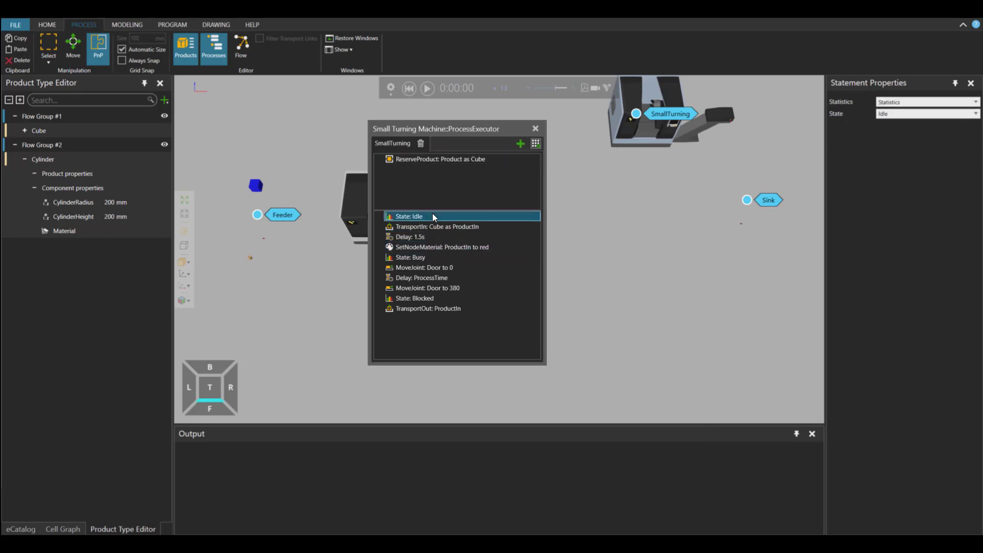
{"action": "left_click", "coordinate": [414, 309], "text": "shift"}
{"action": "right_click", "coordinate": [428, 252]}
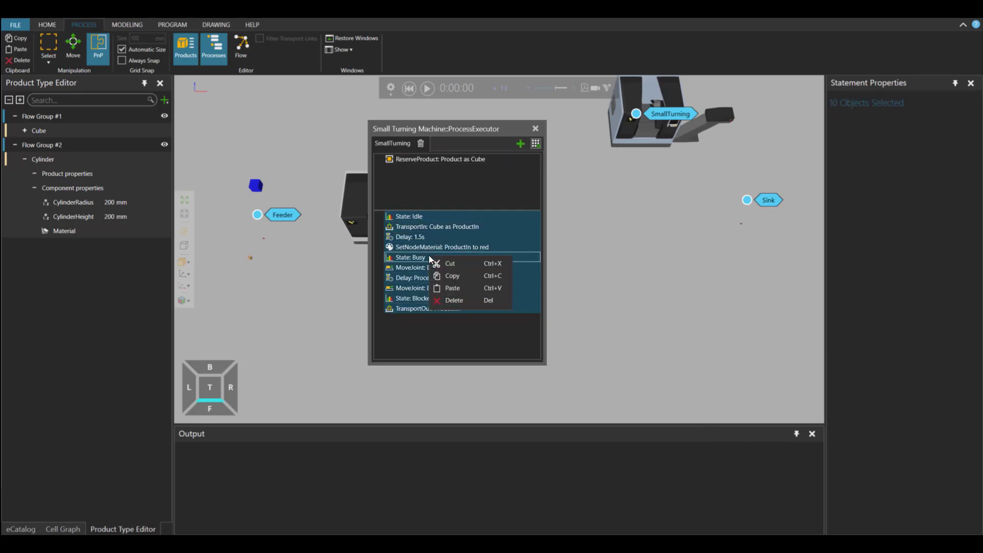
{"action": "left_click", "coordinate": [459, 276]}
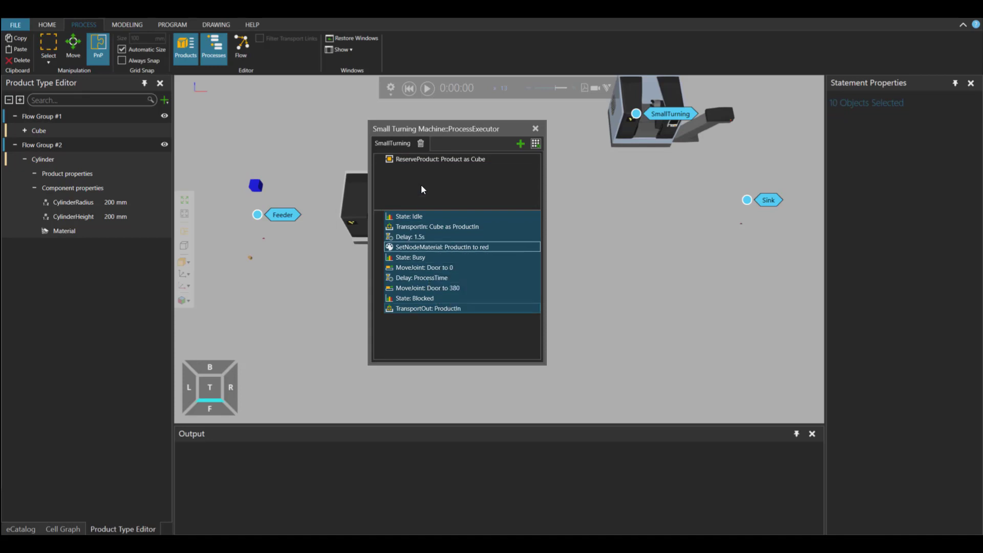
{"action": "left_click", "coordinate": [520, 143]}
{"action": "right_click", "coordinate": [451, 248]}
{"action": "left_click", "coordinate": [471, 272]}
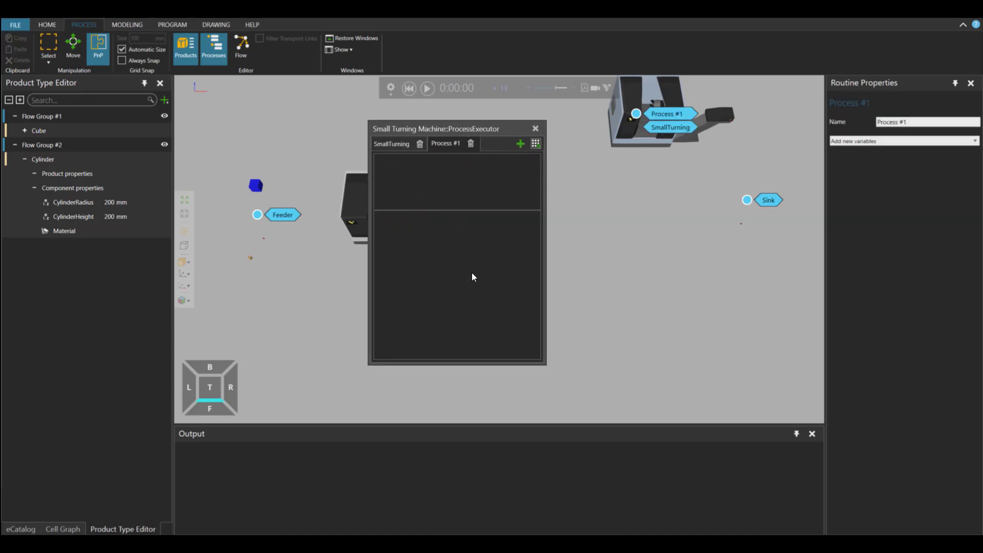
- Add a ReserveProduct step named Cylinder accepting only Flow Group #2
{"action": "left_click", "coordinate": [536, 143]}
{"action": "left_click_drag", "start_coordinate": [550, 170], "coordinate": [523, 176]}
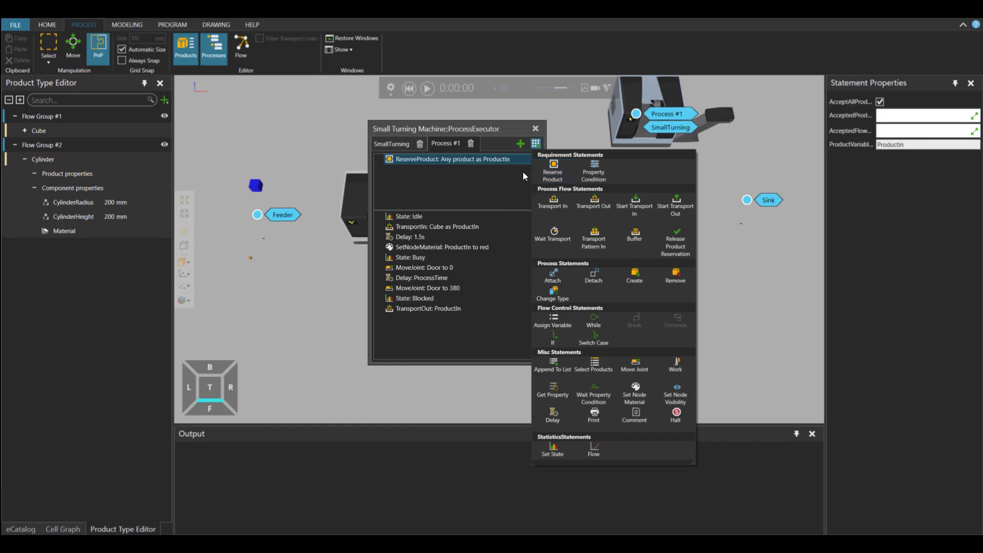
{"action": "left_click", "coordinate": [868, 162]}
{"action": "left_click", "coordinate": [835, 144]}
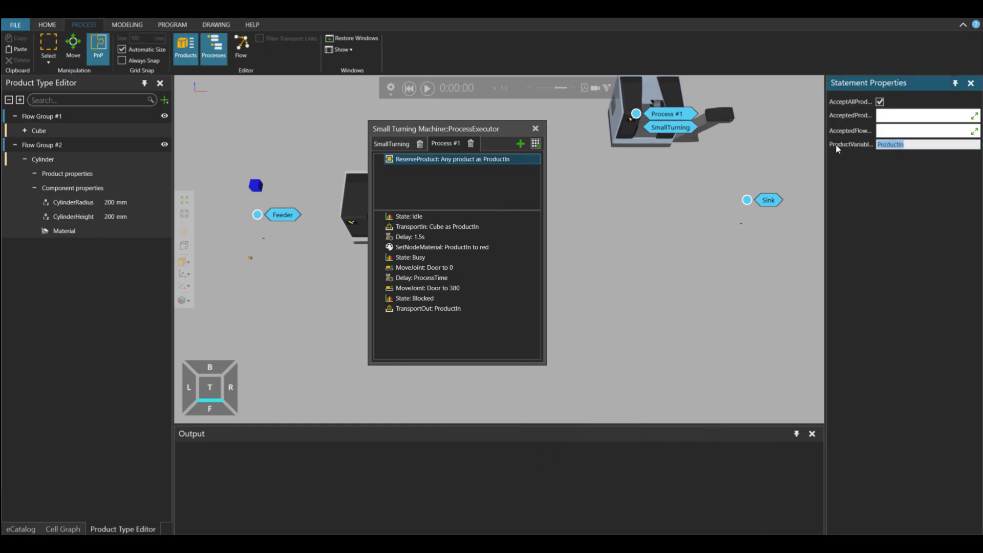
{"action": "type", "text": "Cylinder"}
{"action": "left_click", "coordinate": [880, 101]}
{"action": "left_click", "coordinate": [880, 102]}
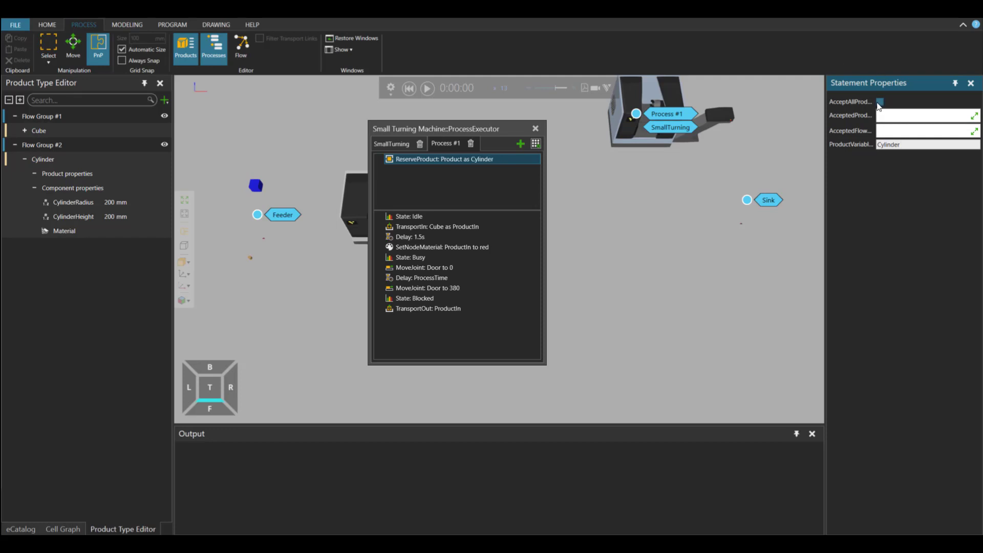
{"action": "left_click", "coordinate": [880, 102]}
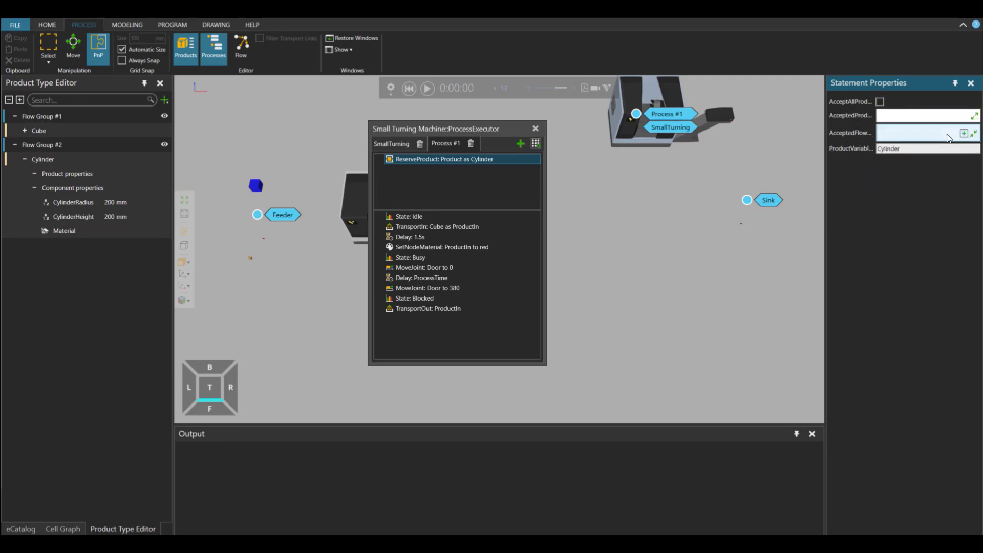
{"action": "left_click", "coordinate": [964, 133]}
{"action": "left_click", "coordinate": [477, 198]}
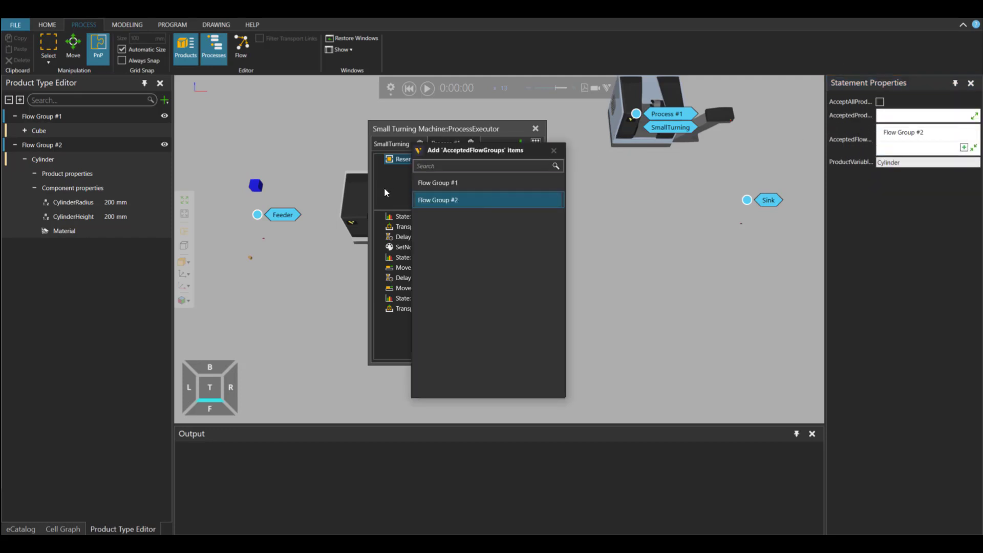
{"action": "left_click", "coordinate": [552, 150]}
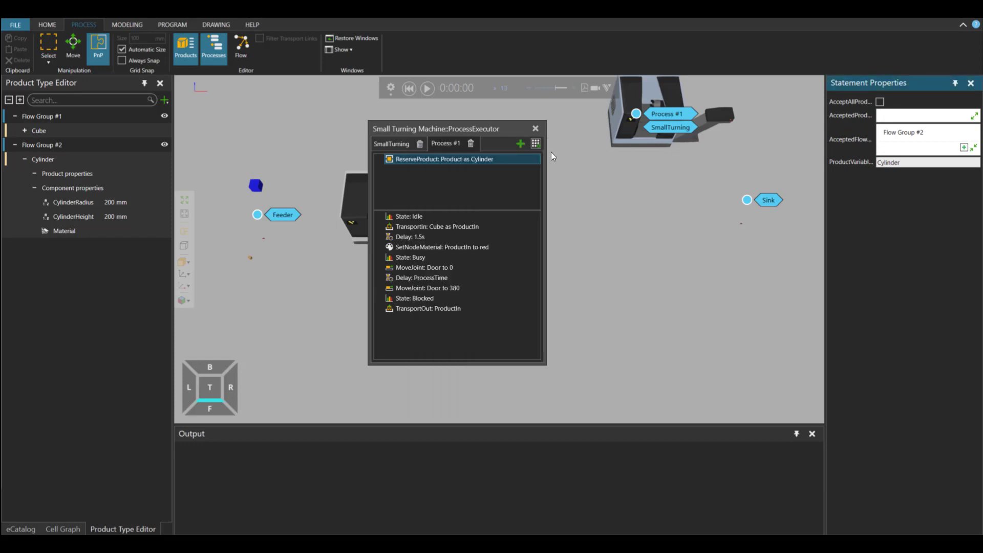
- Change Process #1's TransportIn reserved product from Cube to Cylinder
{"action": "left_click", "coordinate": [466, 229]}
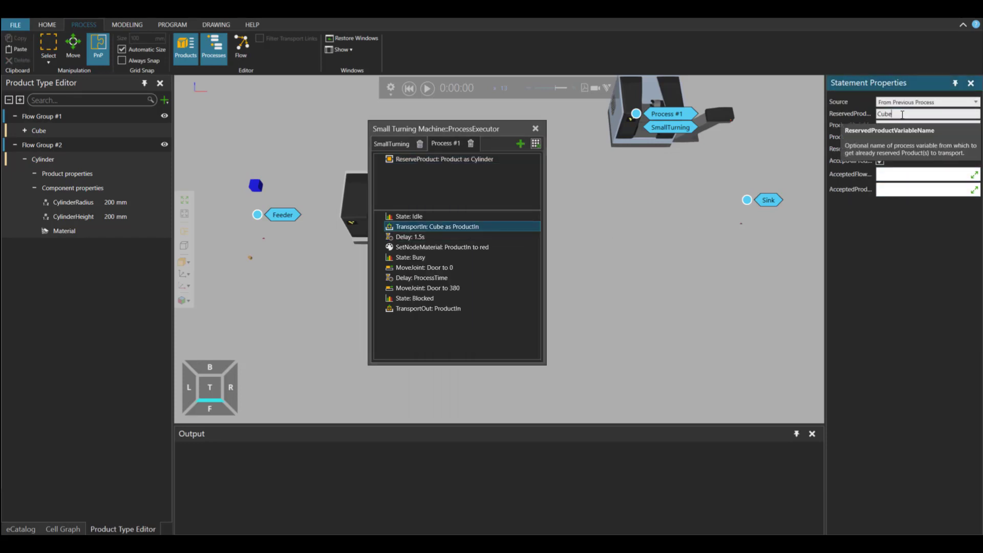
{"action": "double_click", "coordinate": [882, 114]}
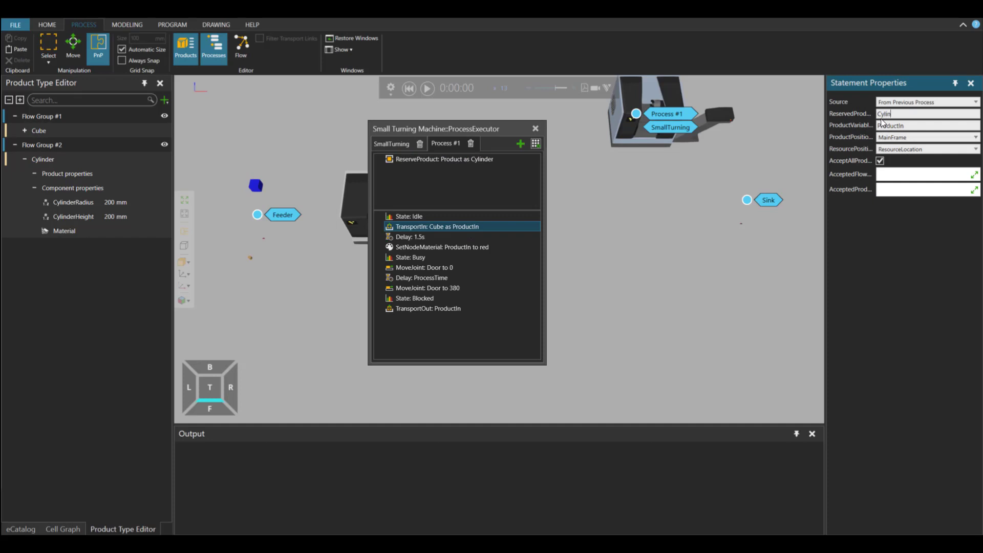
{"action": "type", "text": "Cylinder"}
{"action": "key", "text": "Return"}
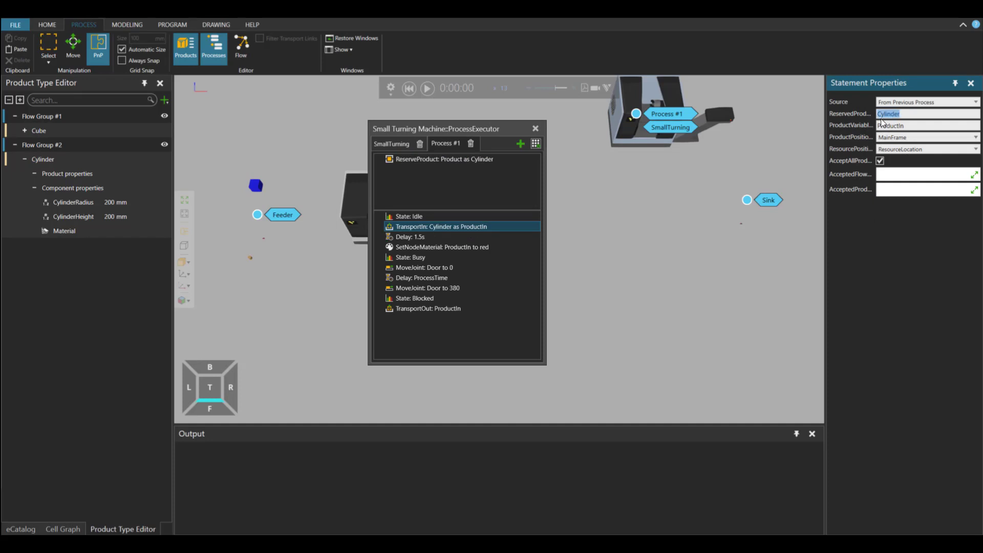
- Set the material-change step's colour to yellow and close the process editor
{"action": "left_click", "coordinate": [466, 246]}
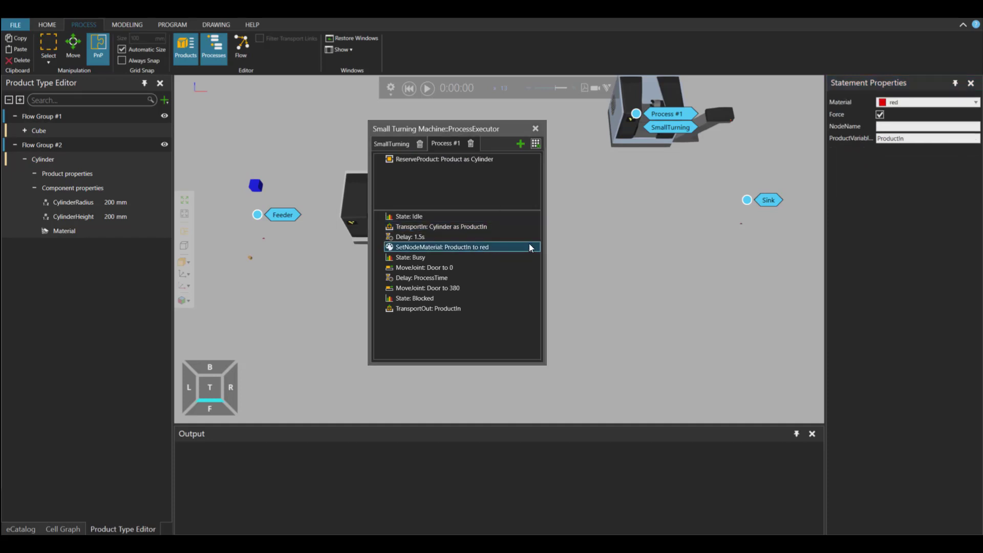
{"action": "left_click", "coordinate": [918, 104]}
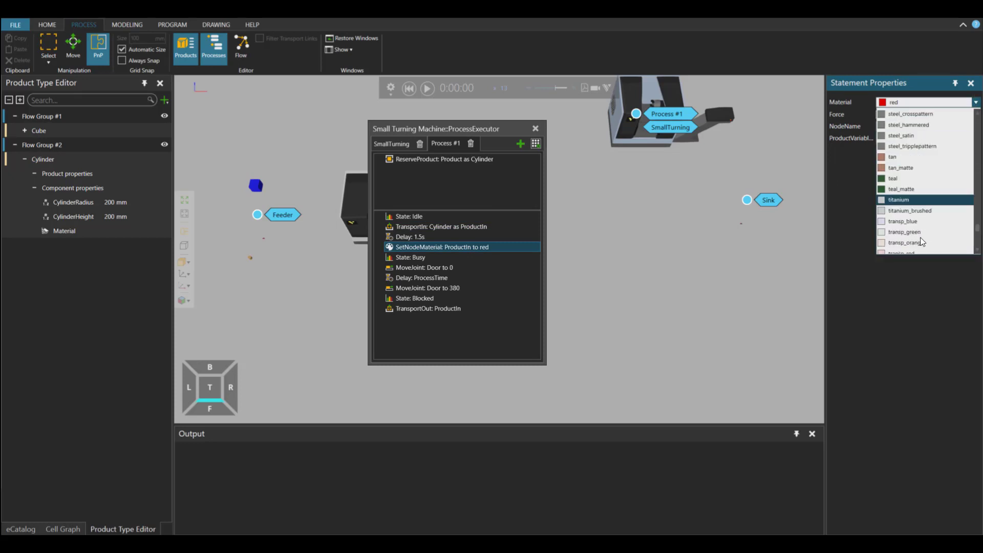
{"action": "scroll", "coordinate": [920, 238], "scroll_direction": "down", "scroll_amount": 5}
{"action": "left_click", "coordinate": [916, 225]}
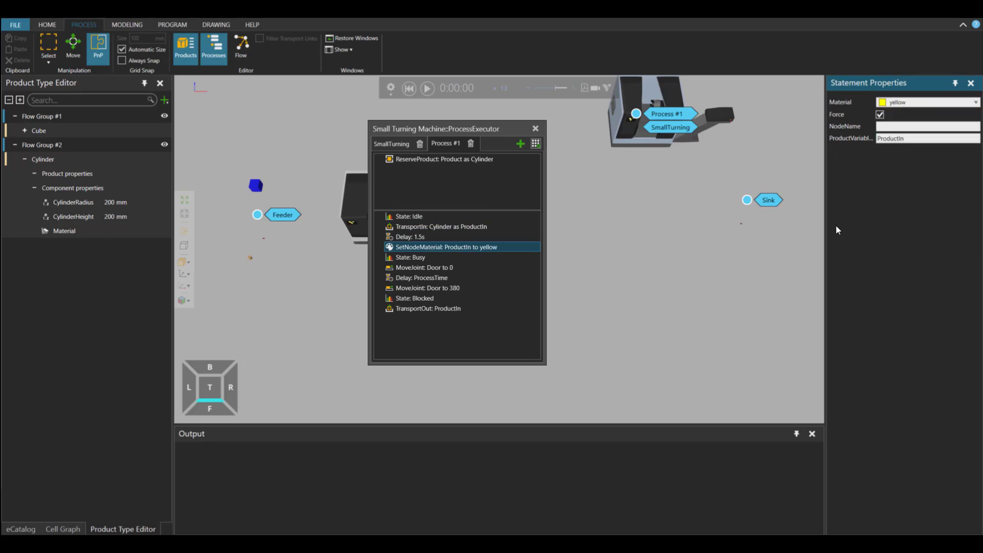
{"action": "left_click", "coordinate": [529, 127]}
- Clone the Small Turning Machine and place the copy at the lower right of the layout
{"action": "left_click", "coordinate": [218, 48]}
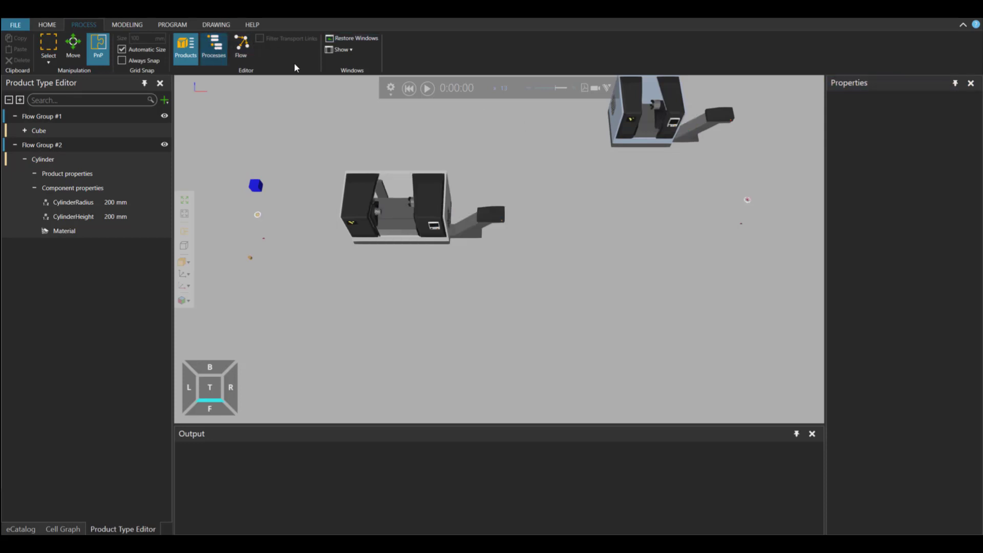
{"action": "left_click", "coordinate": [630, 129]}
{"action": "left_click", "coordinate": [643, 103]}
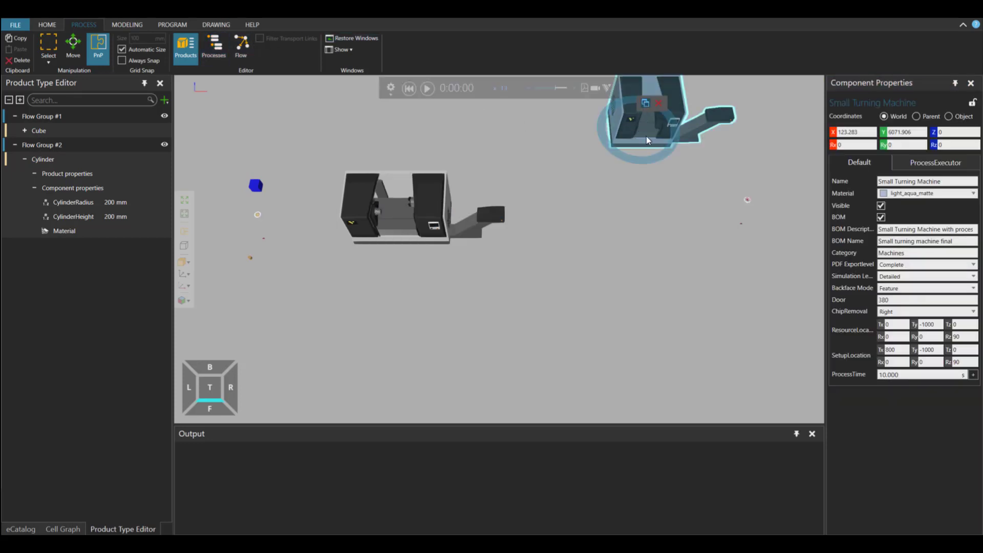
{"action": "left_click_drag", "start_coordinate": [757, 91], "coordinate": [652, 323]}
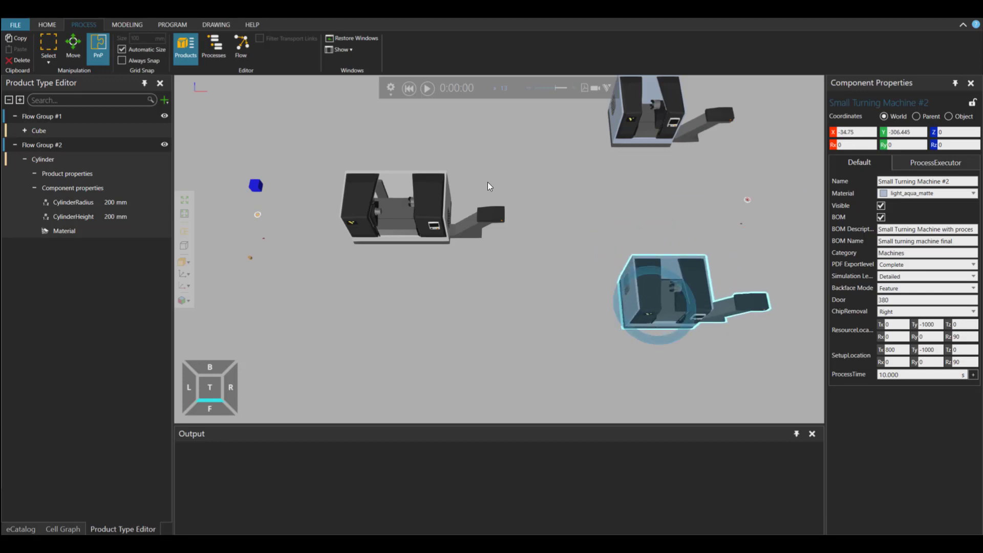
{"action": "left_click", "coordinate": [215, 52]}
- Rename the copy's routine from Process #1 to Process #2
{"action": "double_click", "coordinate": [689, 303]}
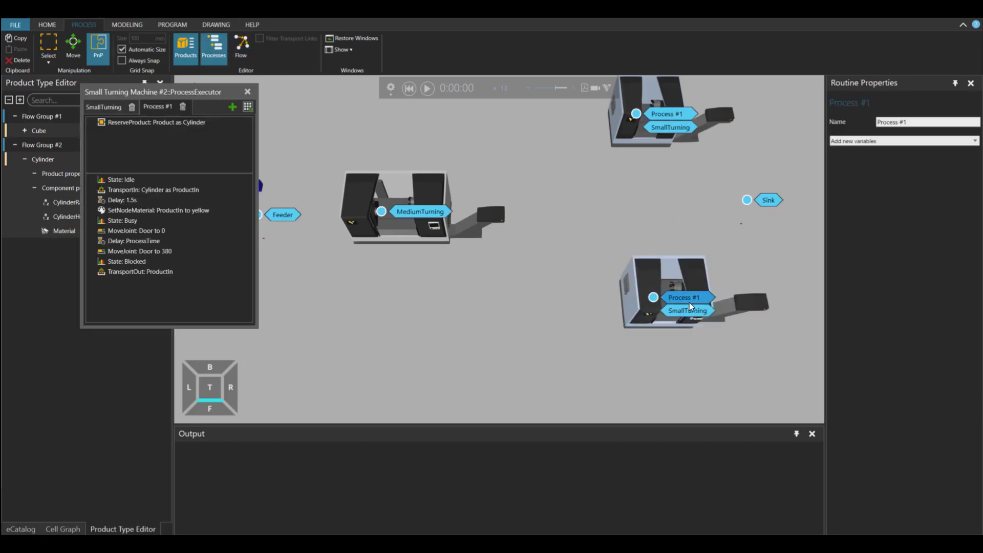
{"action": "left_click_drag", "start_coordinate": [185, 90], "coordinate": [524, 149]}
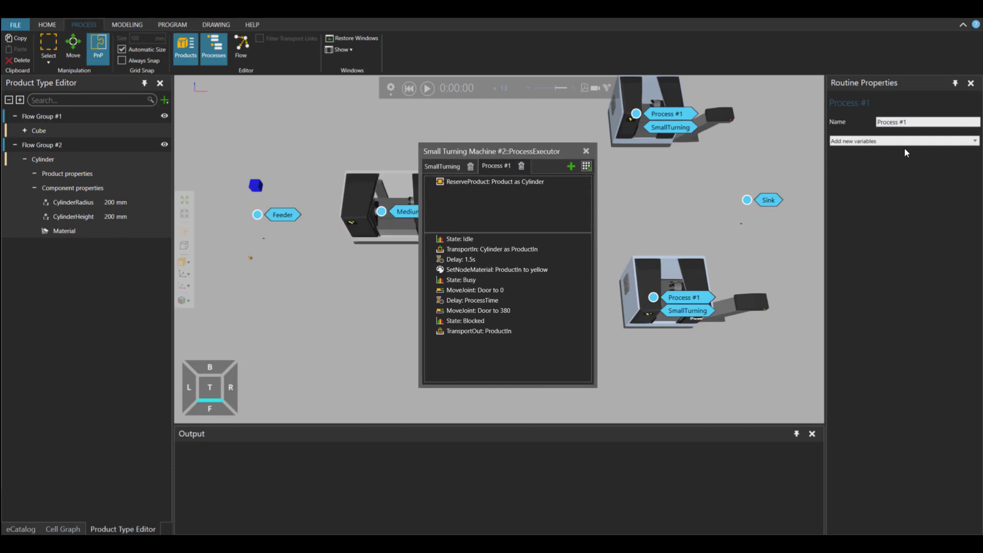
{"action": "left_click", "coordinate": [911, 122]}
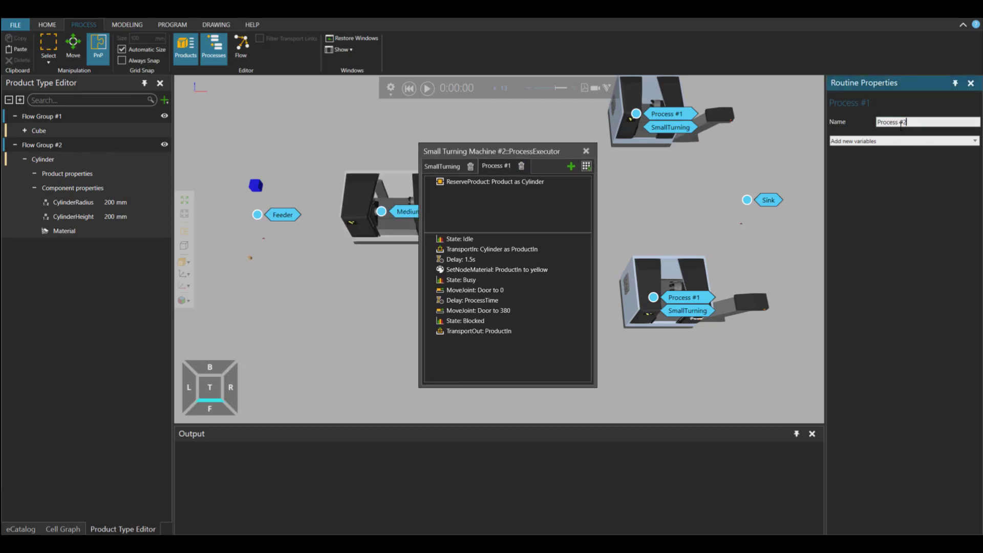
{"action": "type", "text": "2"}
{"action": "left_click", "coordinate": [509, 173]}
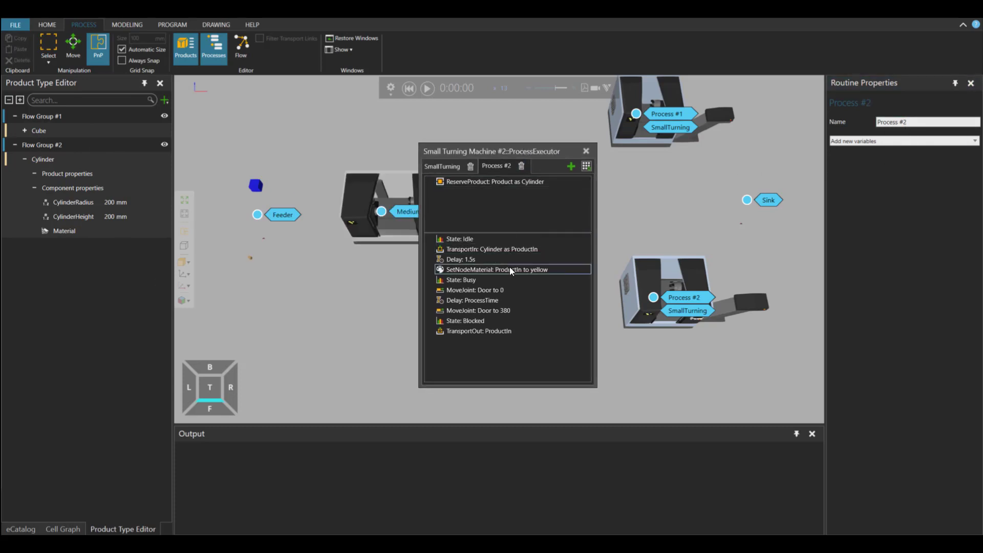
- Set the routine's SetNodeMaterial statement to turquoise and close the process editor
{"action": "left_click", "coordinate": [510, 269]}
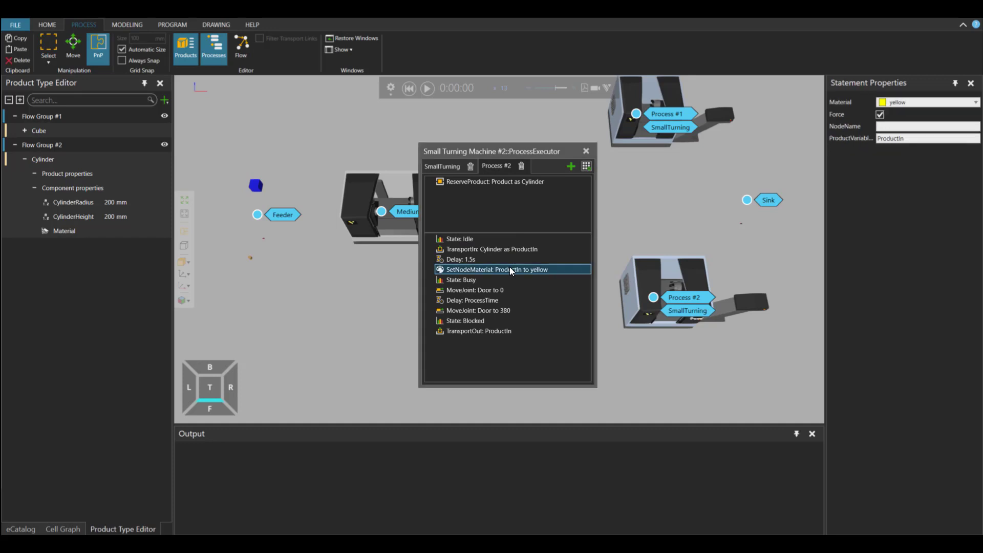
{"action": "left_click", "coordinate": [920, 105]}
{"action": "left_click", "coordinate": [975, 104]}
{"action": "scroll", "coordinate": [921, 164], "scroll_direction": "down", "scroll_amount": 10}
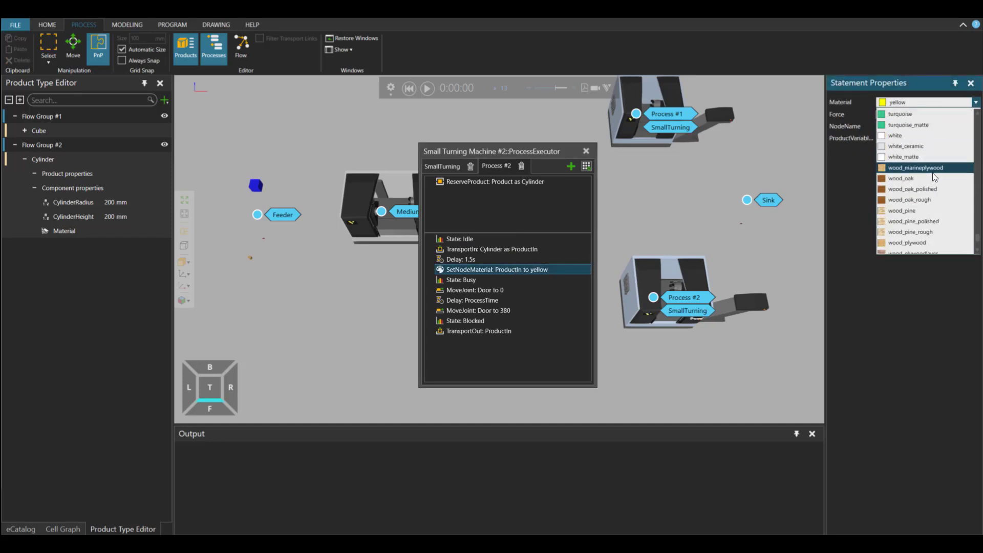
{"action": "left_click", "coordinate": [901, 178]}
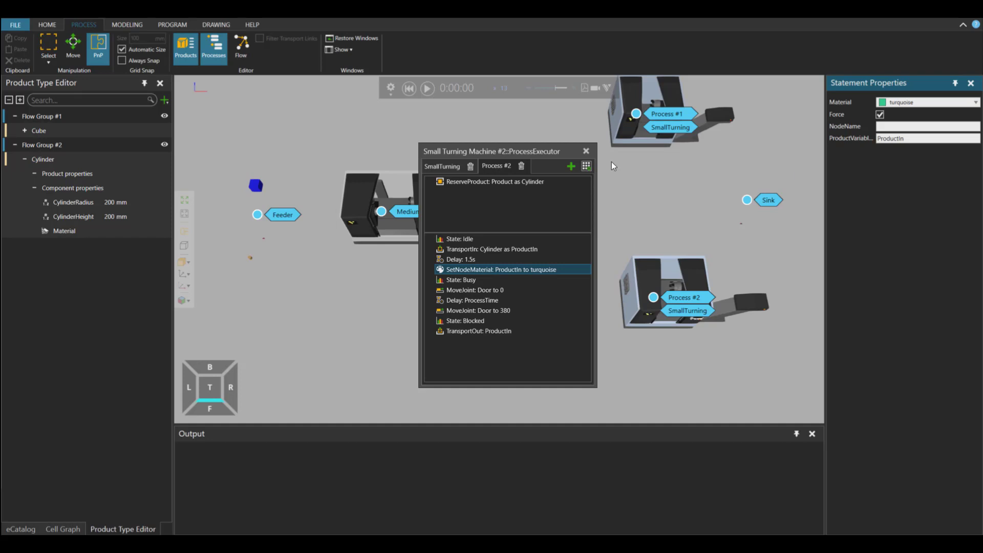
{"action": "left_click", "coordinate": [586, 152]}
{"action": "left_click", "coordinate": [586, 152]}
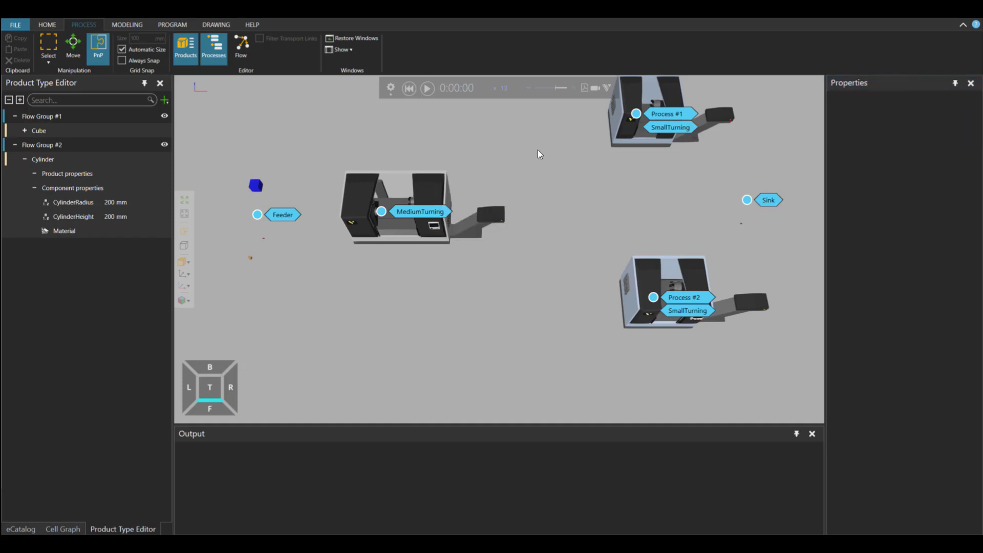
- Route Flow Group #1 cubes: Feeder, MediumTurning, SmallTurning, Sink
{"action": "left_click", "coordinate": [241, 47]}
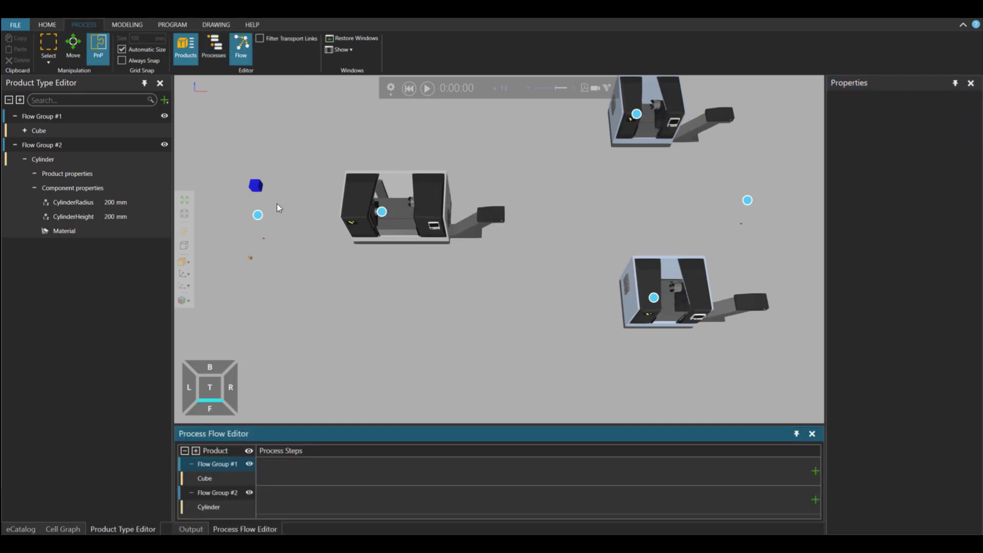
{"action": "left_click", "coordinate": [257, 215]}
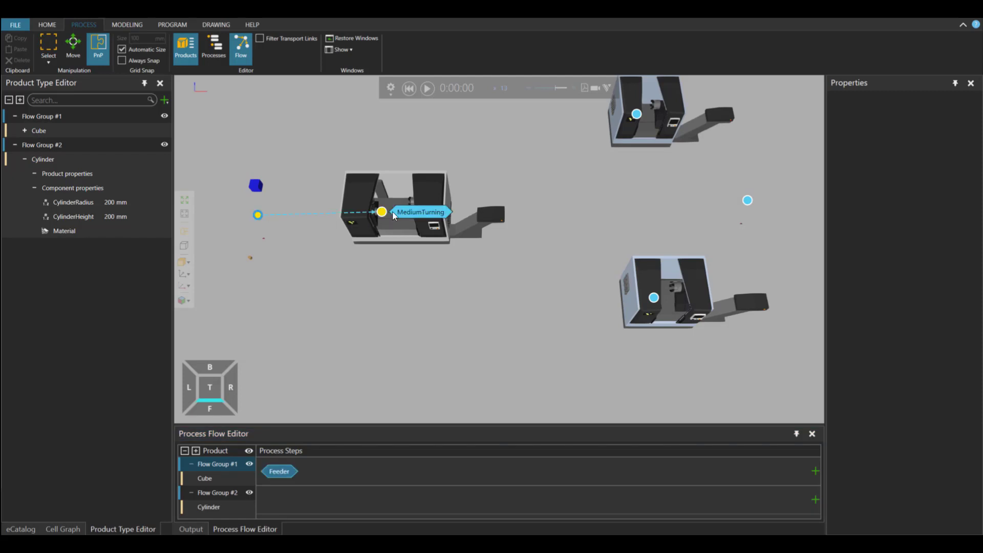
{"action": "left_click", "coordinate": [410, 214]}
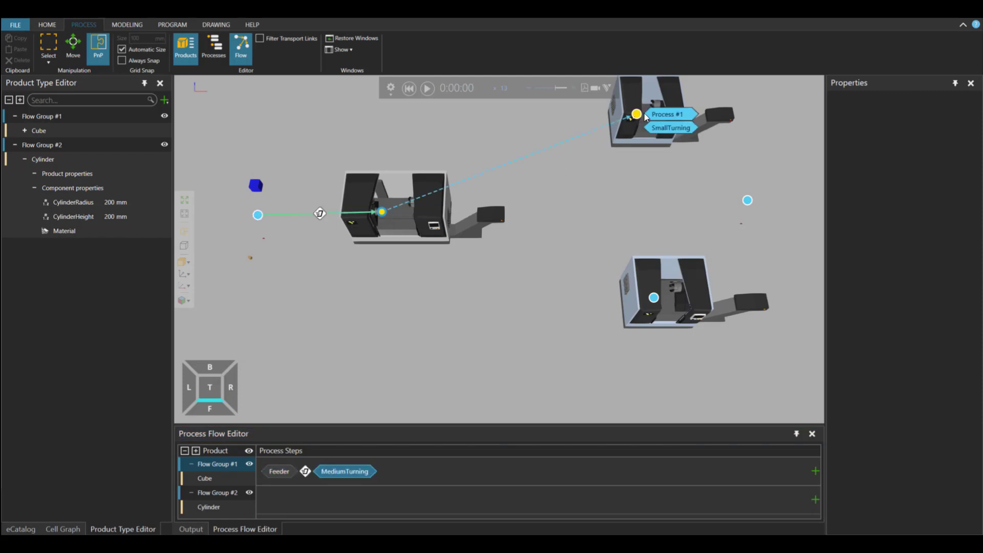
{"action": "left_click", "coordinate": [665, 122]}
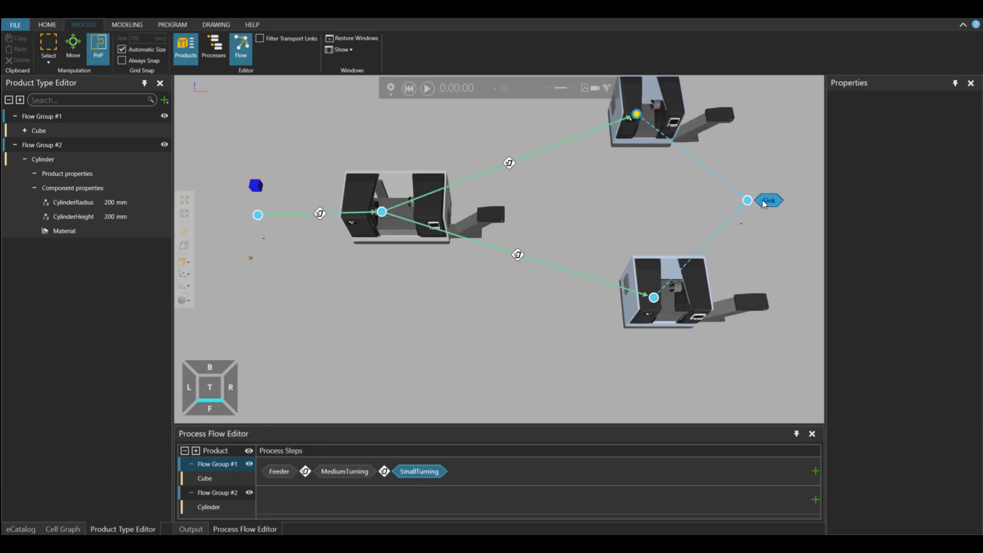
{"action": "left_click", "coordinate": [747, 200]}
- Route Flow Group #2 cylinders: Feeder, MediumTurning, Process #1, Process #2, Sink, then turn Flow off
{"action": "left_click", "coordinate": [221, 491]}
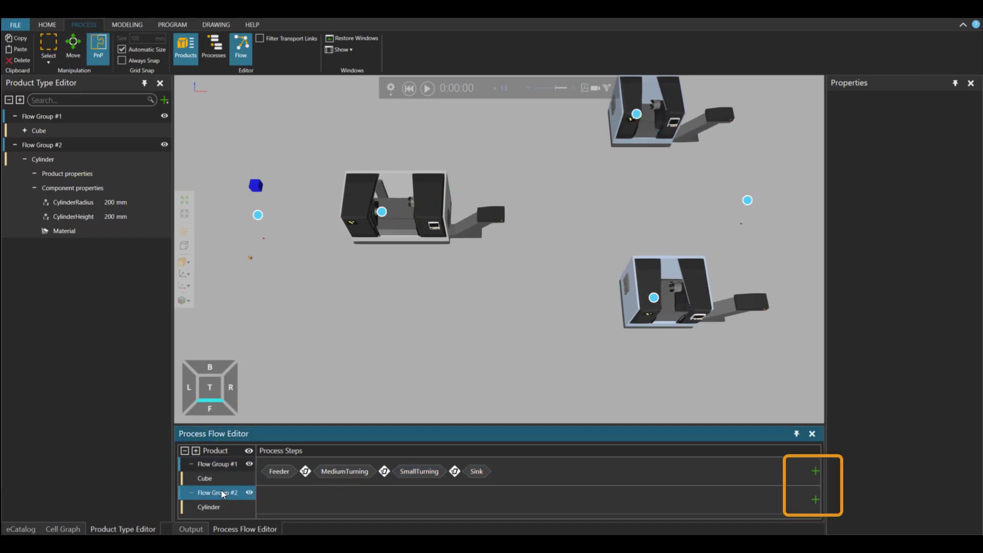
{"action": "left_click", "coordinate": [275, 217]}
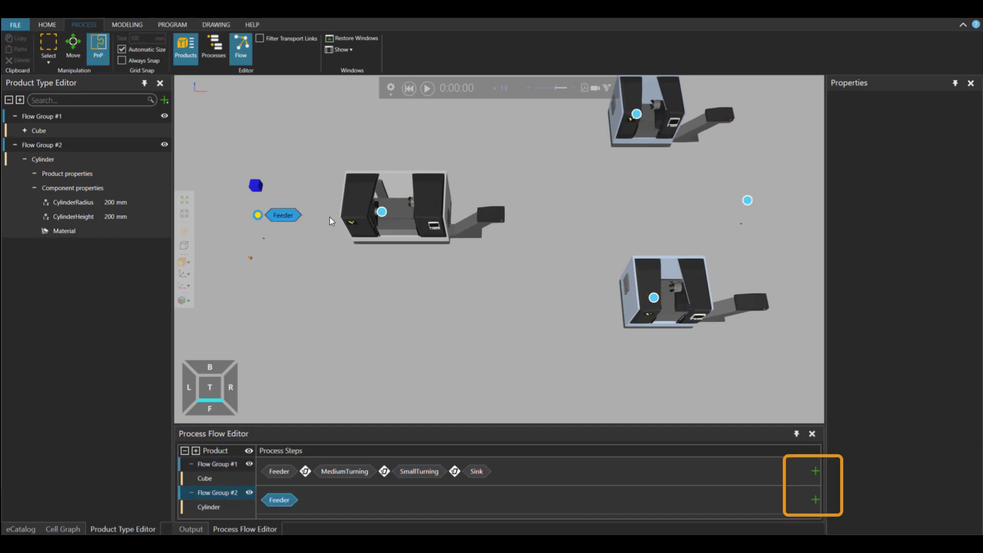
{"action": "left_click", "coordinate": [407, 214]}
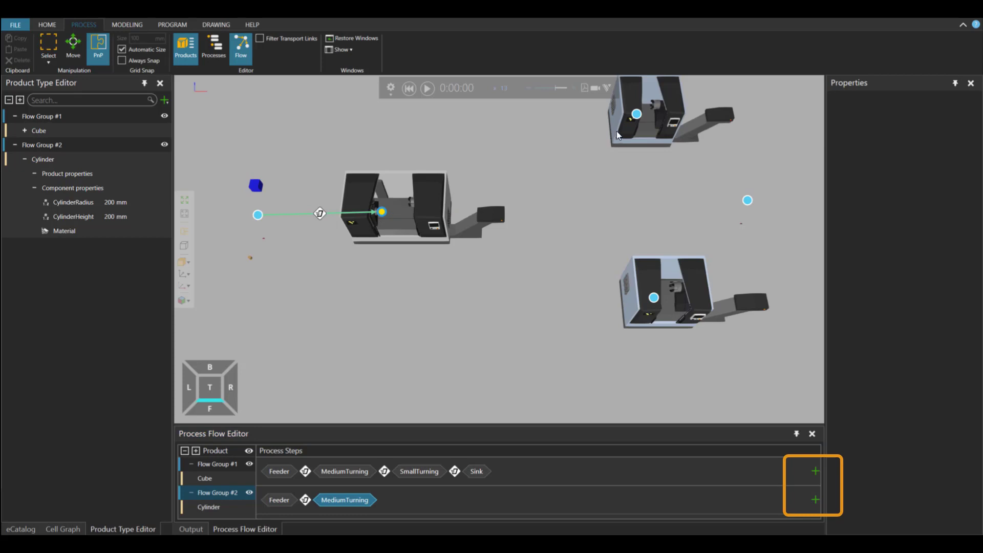
{"action": "left_click", "coordinate": [636, 113]}
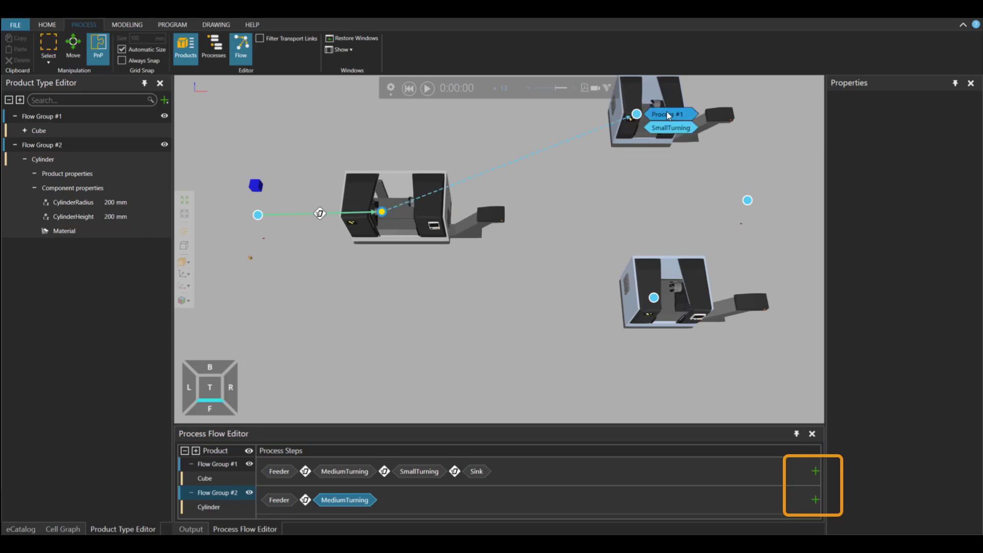
{"action": "left_click", "coordinate": [655, 296]}
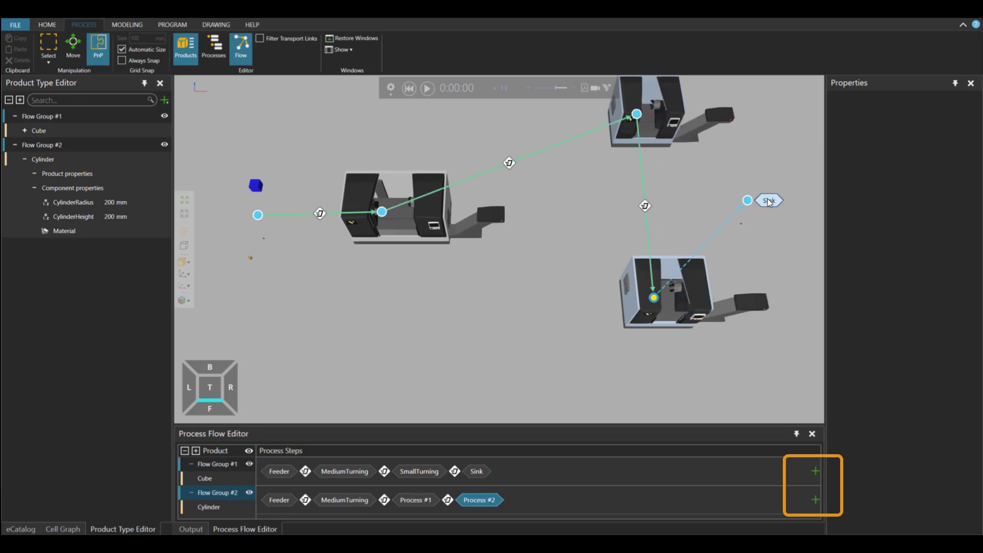
{"action": "left_click", "coordinate": [759, 200]}
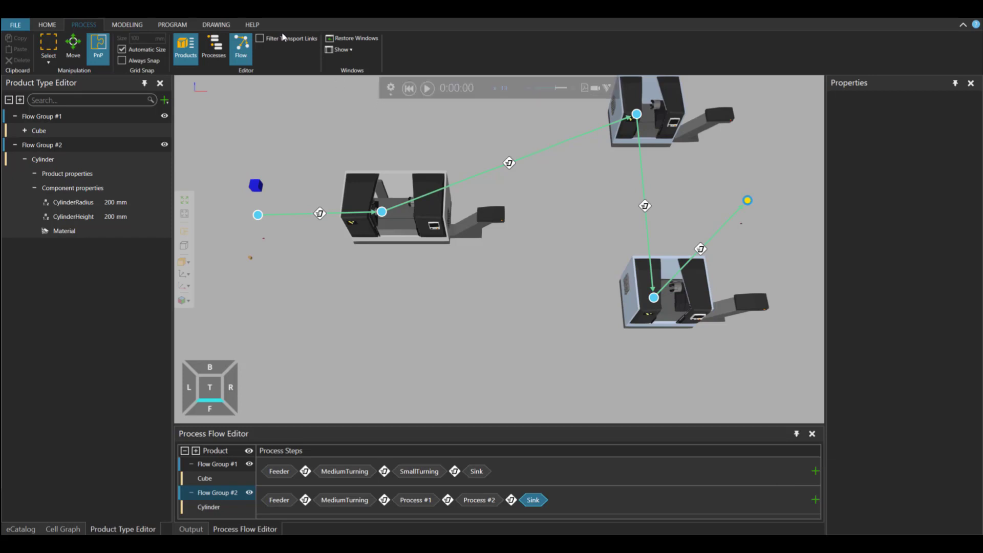
{"action": "left_click", "coordinate": [240, 46]}
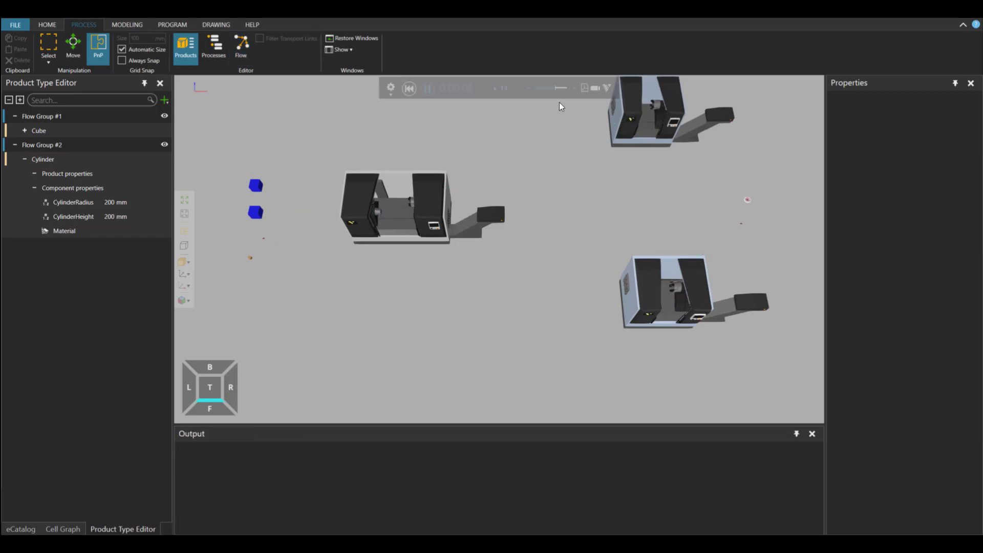
- Raise the running simulation's speed two notches to x19
{"action": "left_click", "coordinate": [571, 88]}
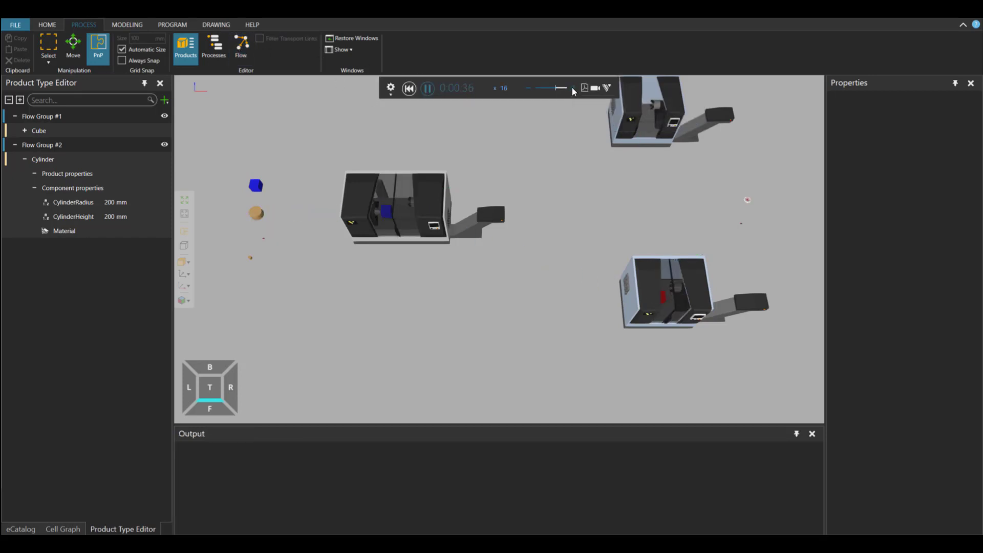
{"action": "left_click", "coordinate": [573, 87]}
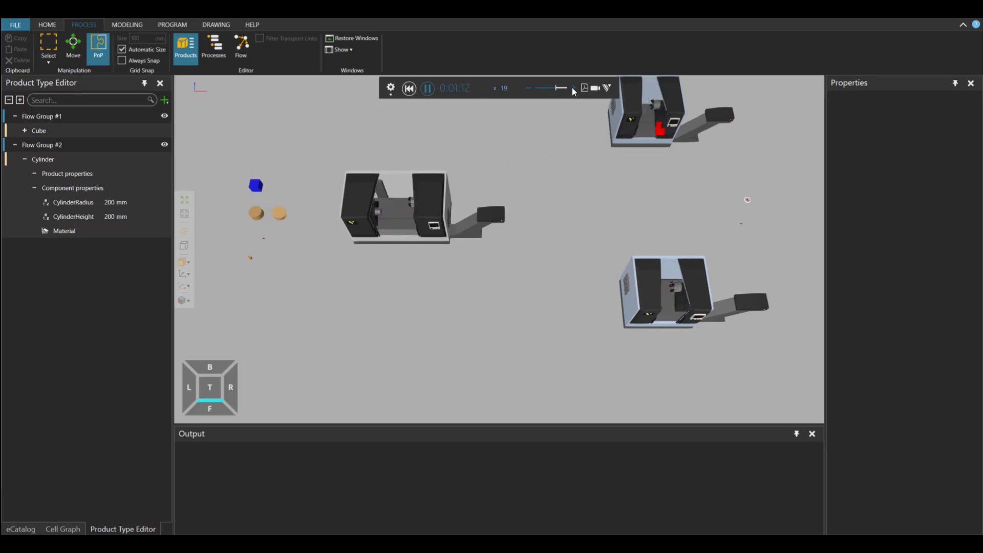